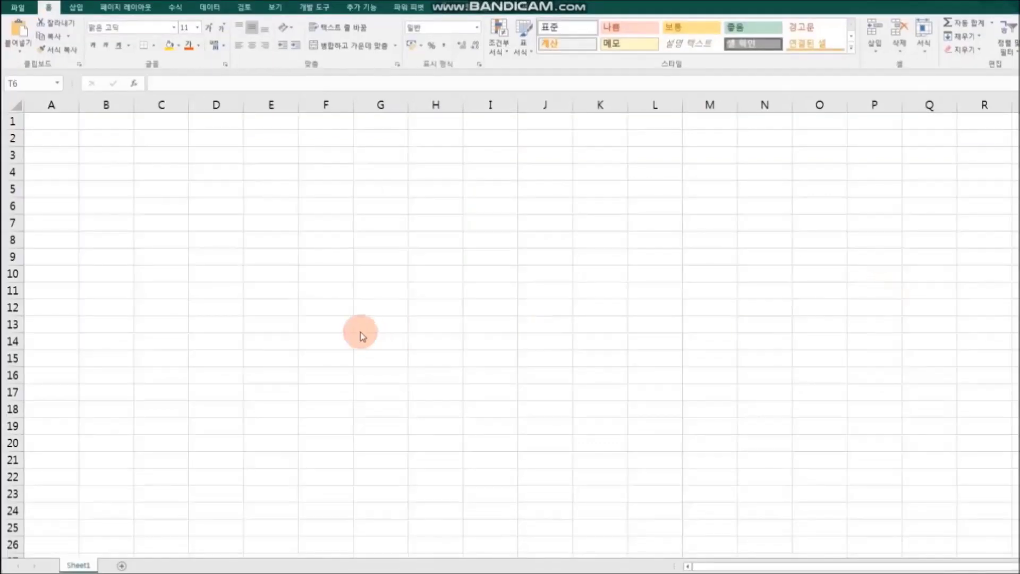
Step: Enter the title "2020년 상반기 매출" in cell A1
left_click(34, 121)
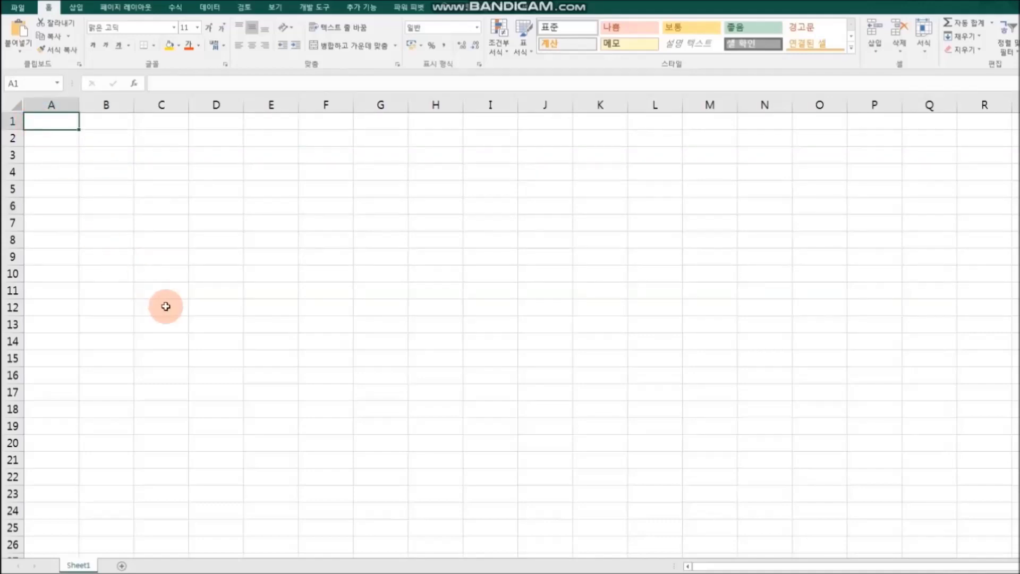
type("2020")
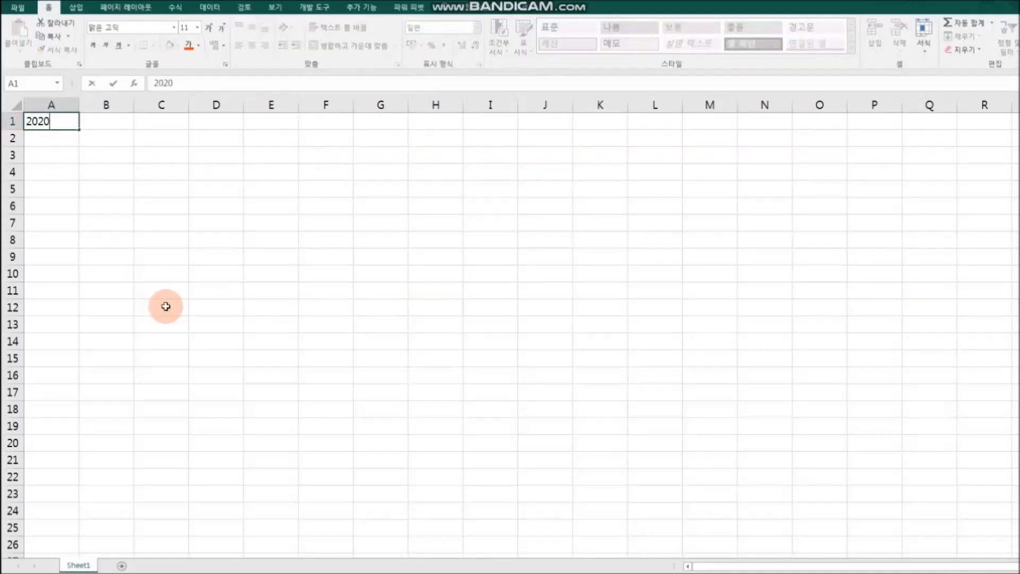
type("년 상반기 ㅁ")
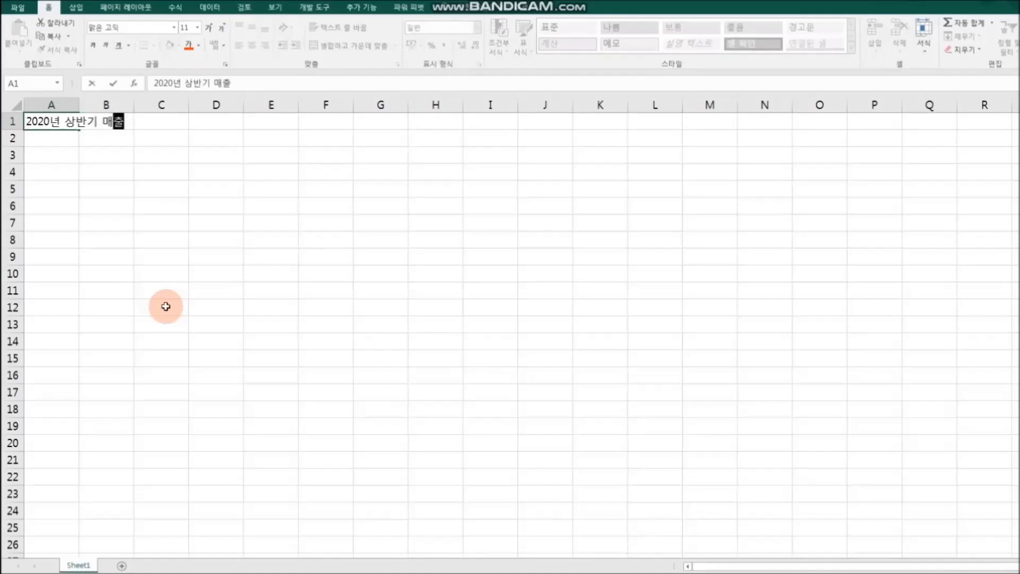
type("ㅐ출")
key("Return")
key("Return")
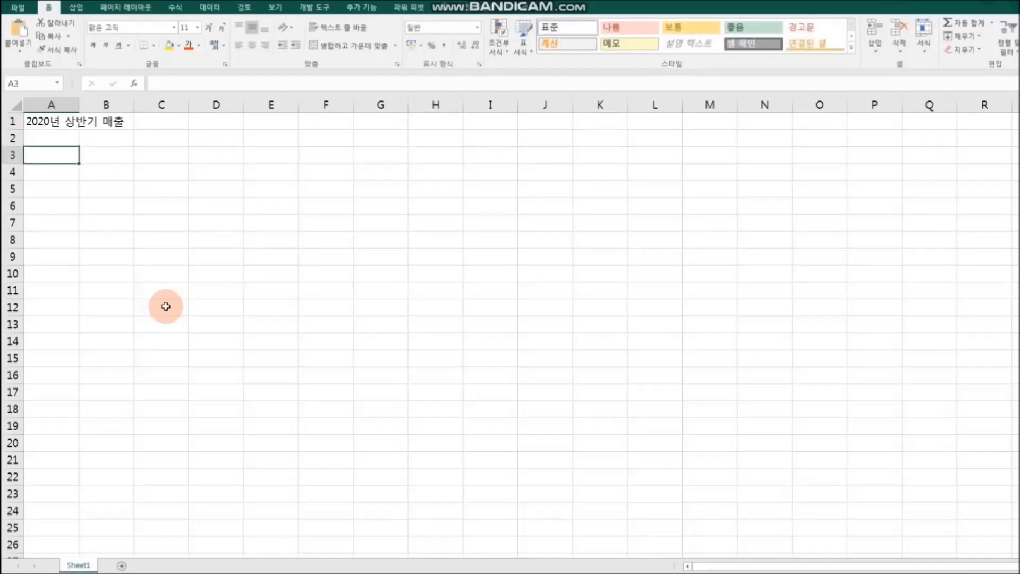
Step: List the branches 강남지점, 서초지점, 강북지점, 강서지점, 송파지점 and 은평지점 in cells A4 to A9
left_click_drag(57, 155, 438, 309)
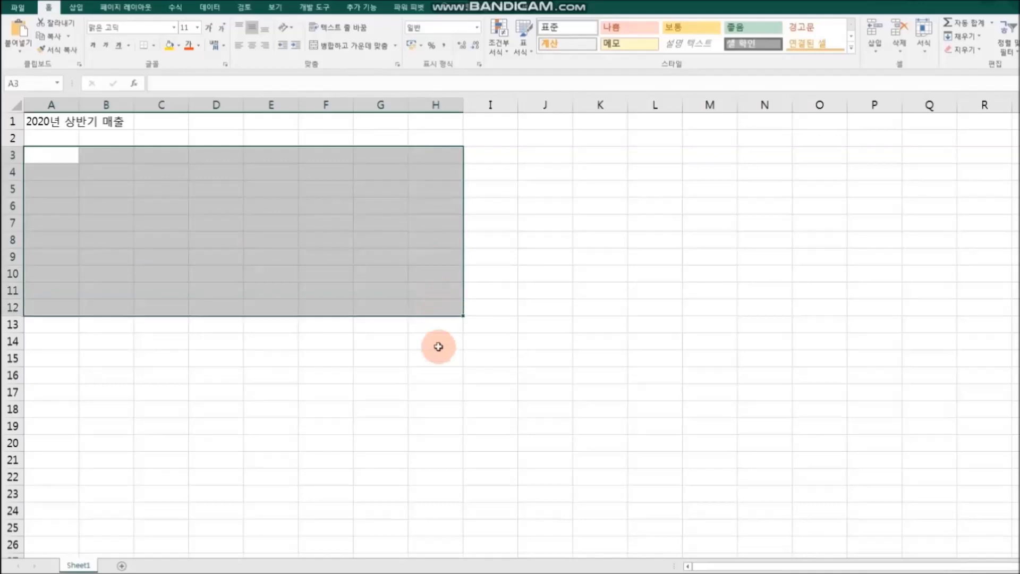
left_click(52, 159)
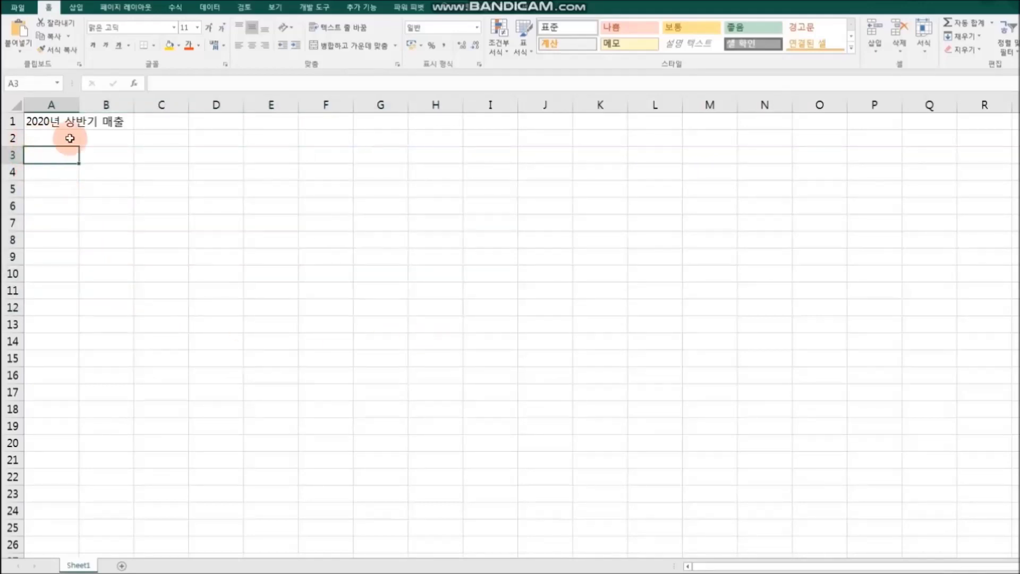
key("Down")
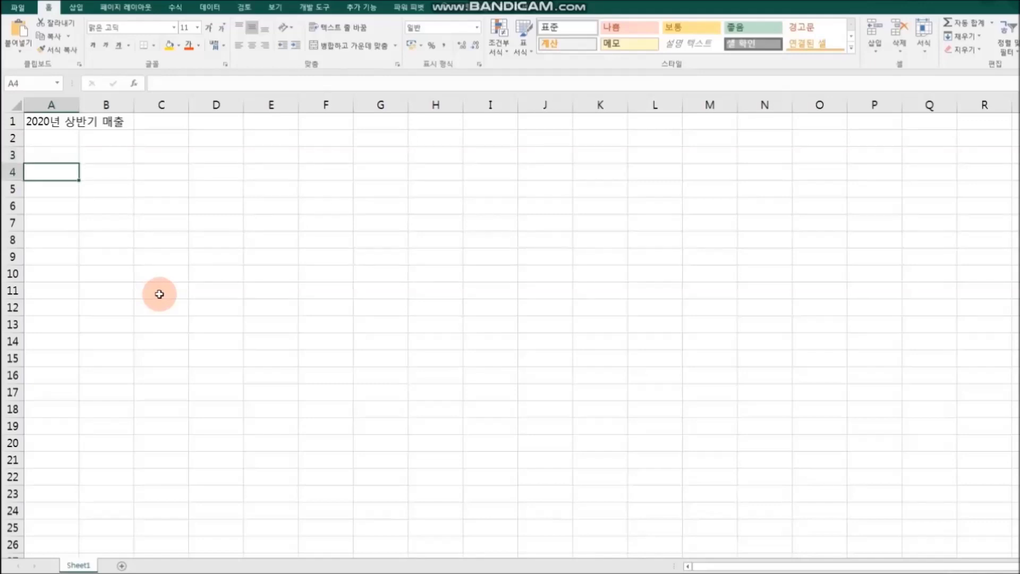
type("ㄱ")
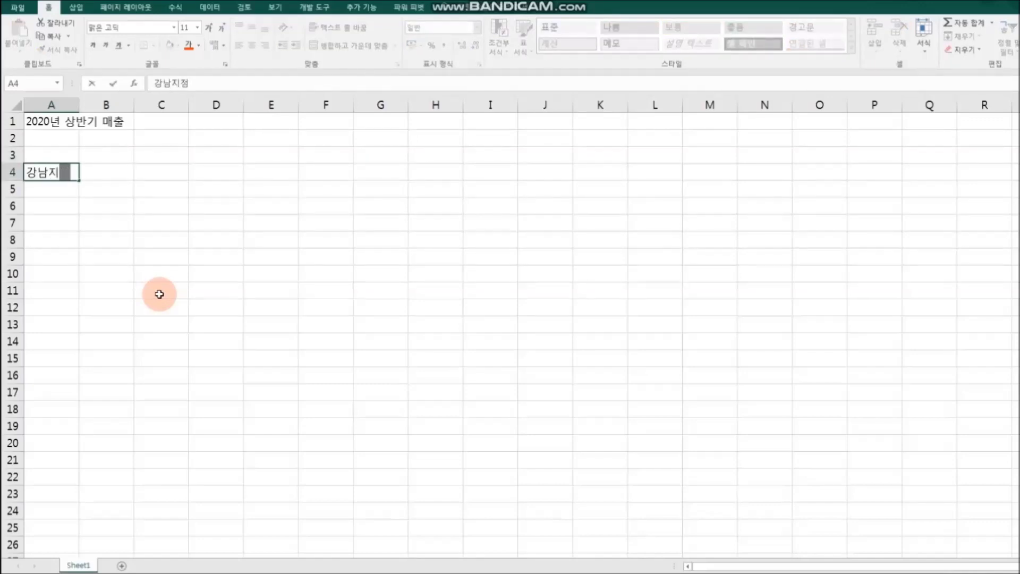
key("Return")
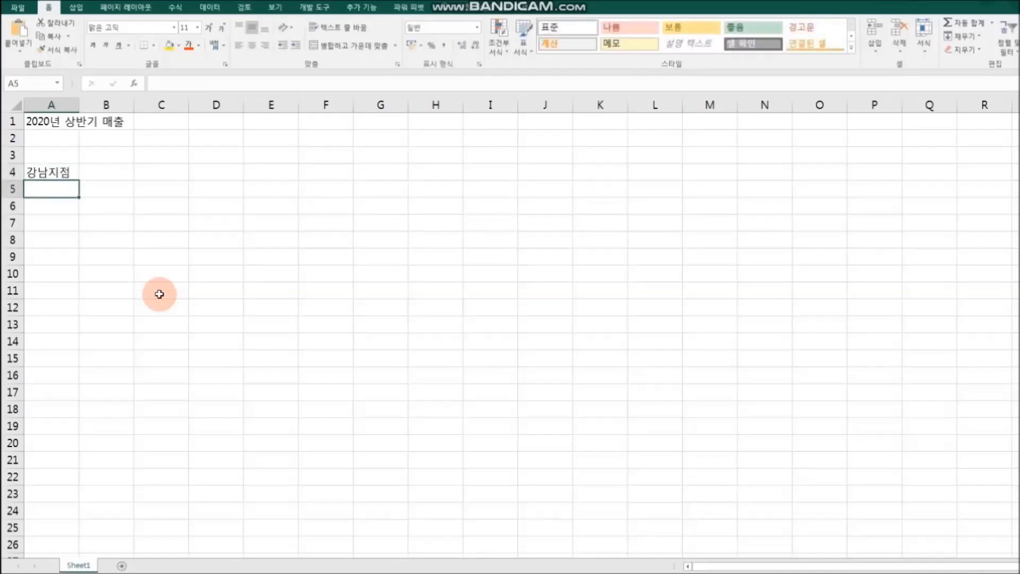
type("서초지저")
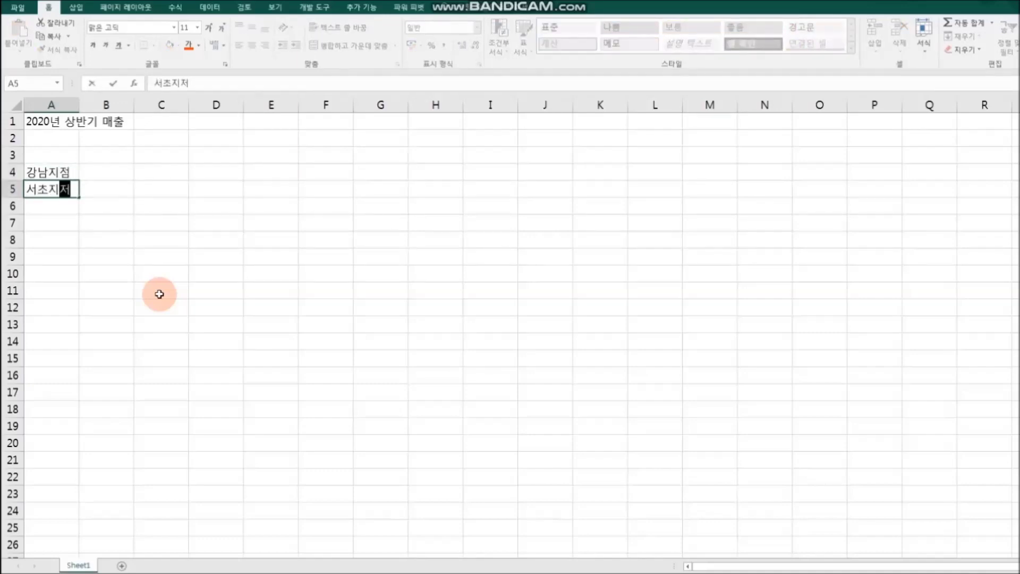
type("ㅁ")
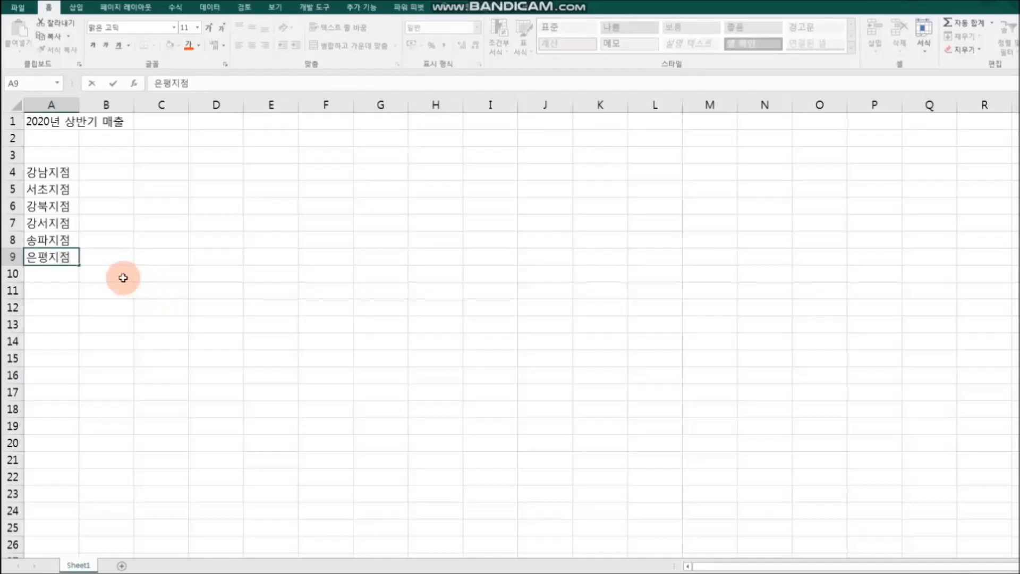
left_click(89, 187)
left_click_drag(70, 171, 75, 256)
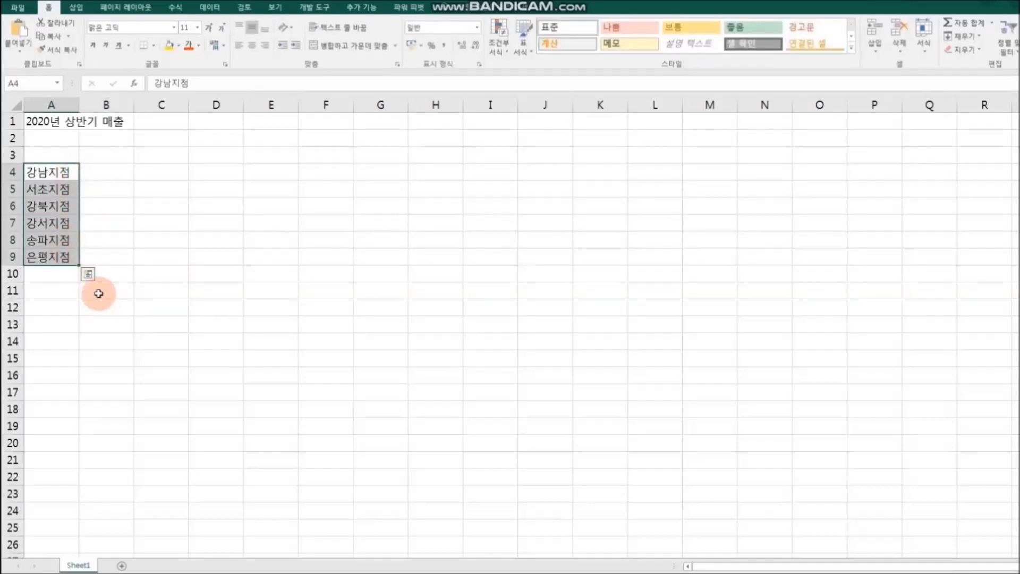
Step: Enter 1월 in B3, fill the month series across to 6월 in G3, and centre these headings
left_click(96, 155)
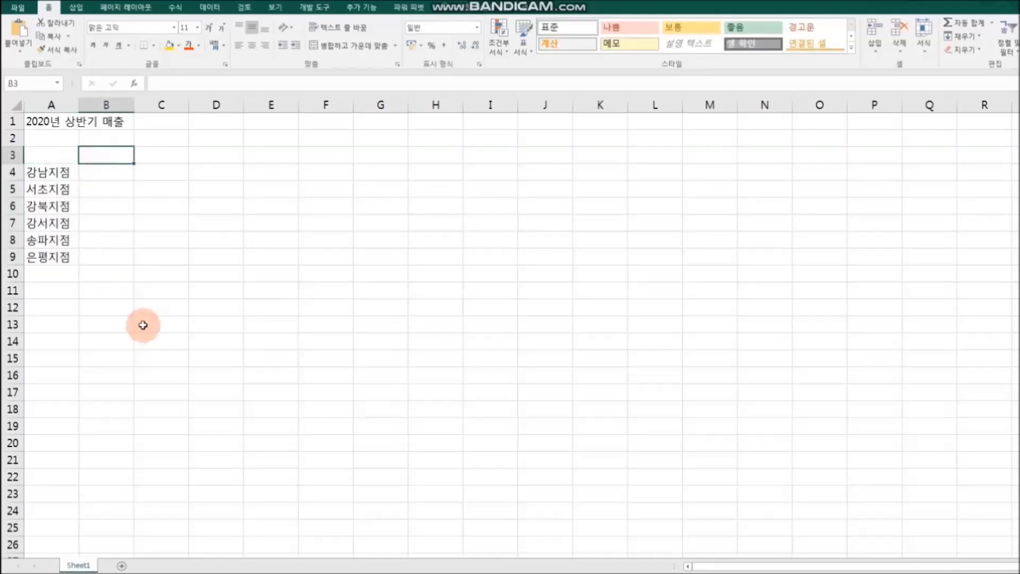
type("1월")
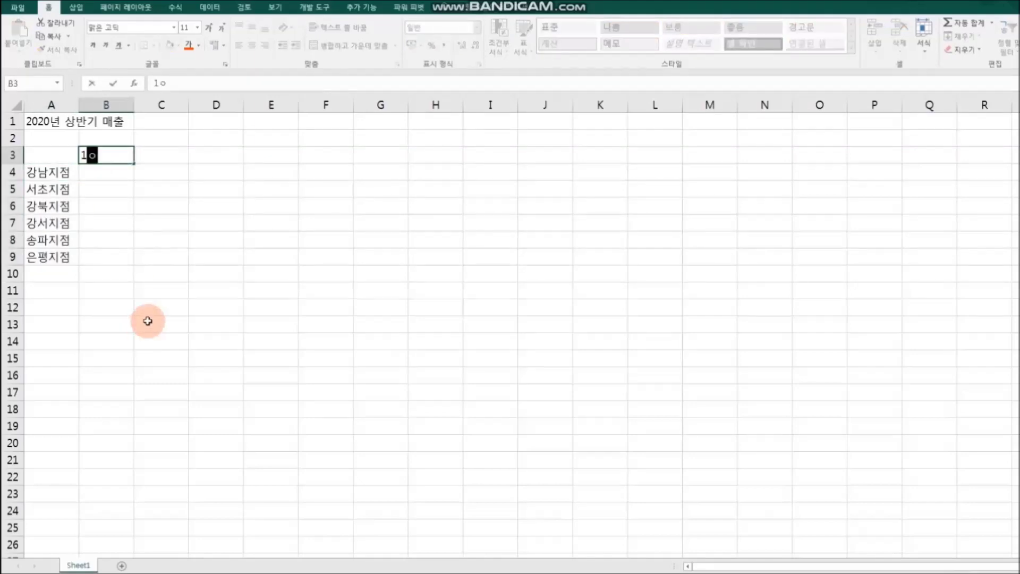
left_click(144, 188)
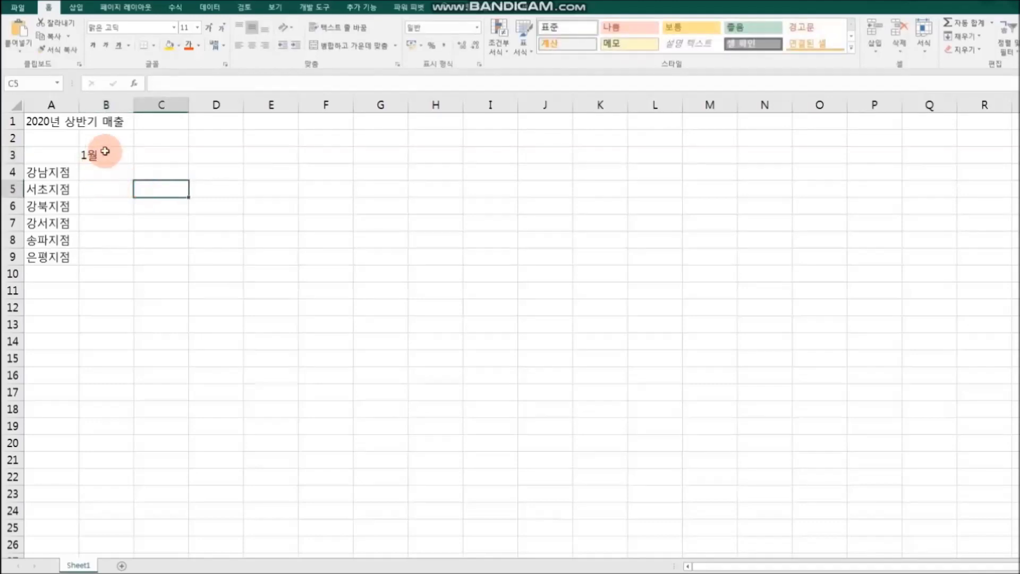
left_click(159, 160)
left_click(214, 159)
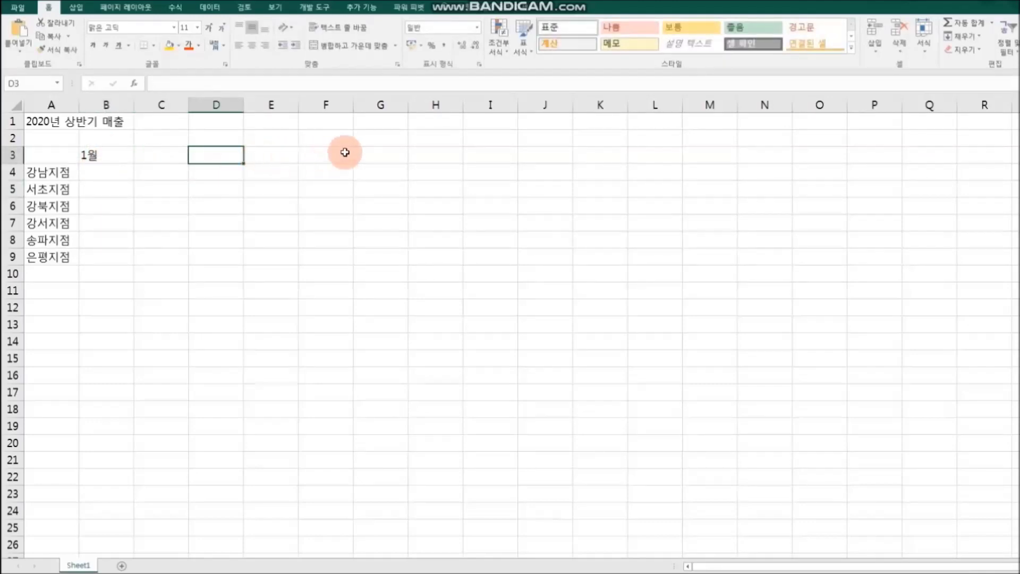
left_click(104, 154)
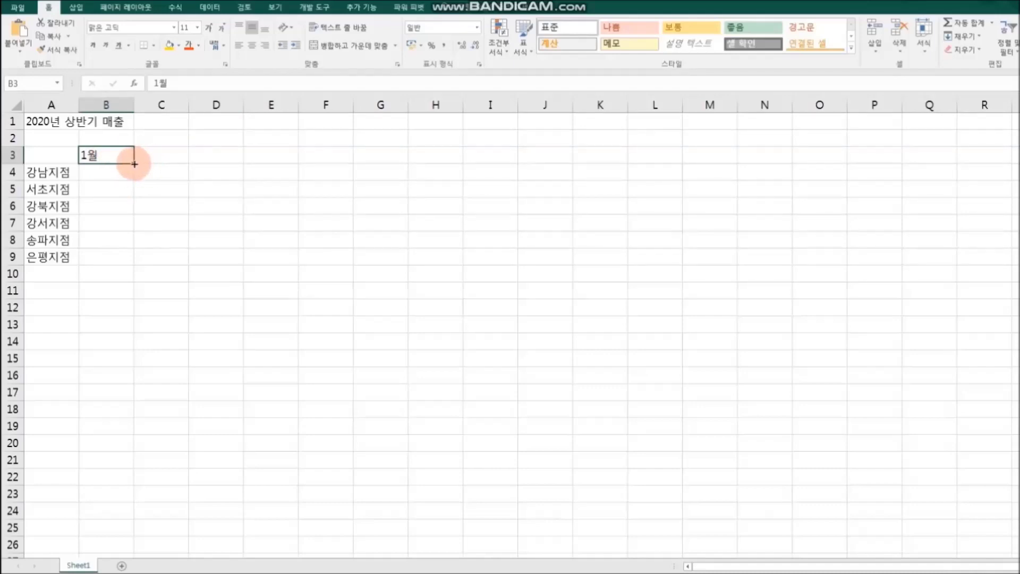
left_click_drag(134, 164, 395, 163)
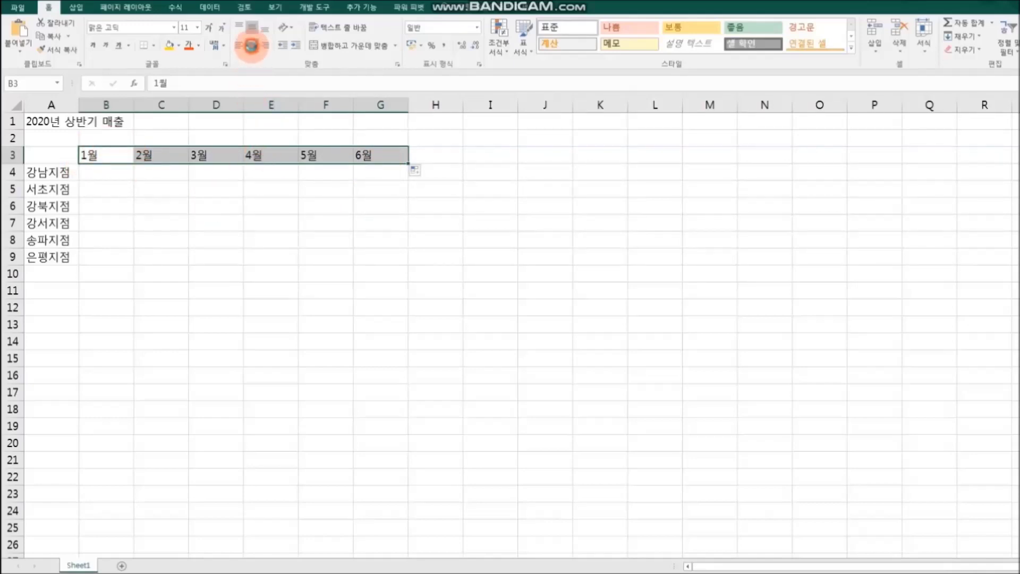
left_click(251, 46)
left_click(378, 222)
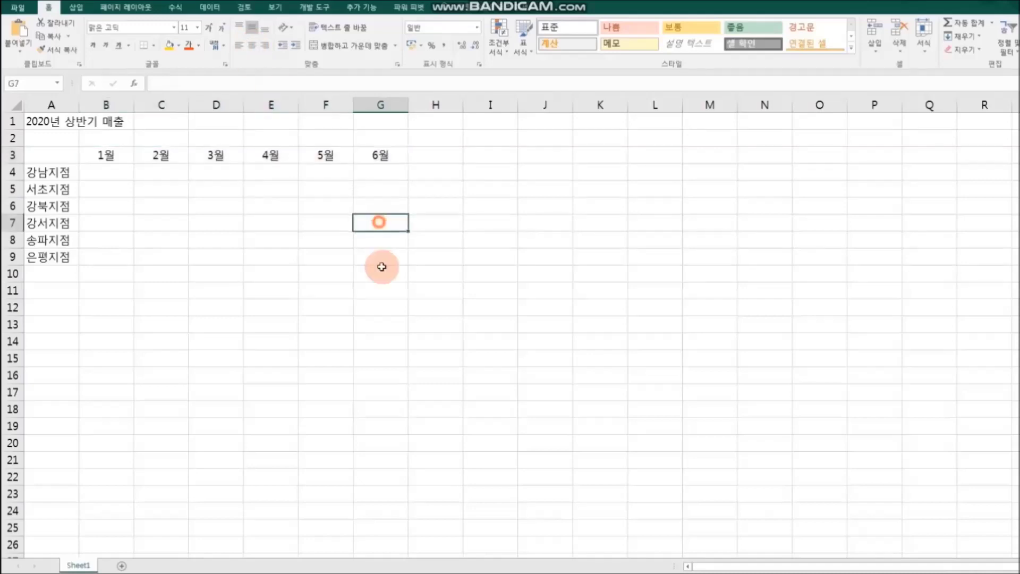
Step: Add the column heading 합계 in cell H3, beside the 6월 heading
left_click(433, 157)
type("하")
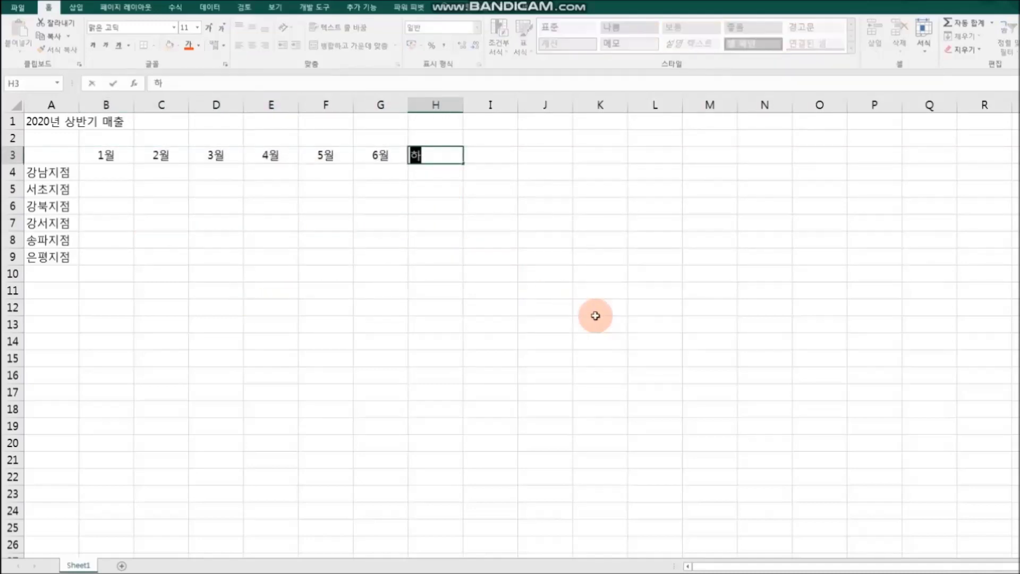
type("계")
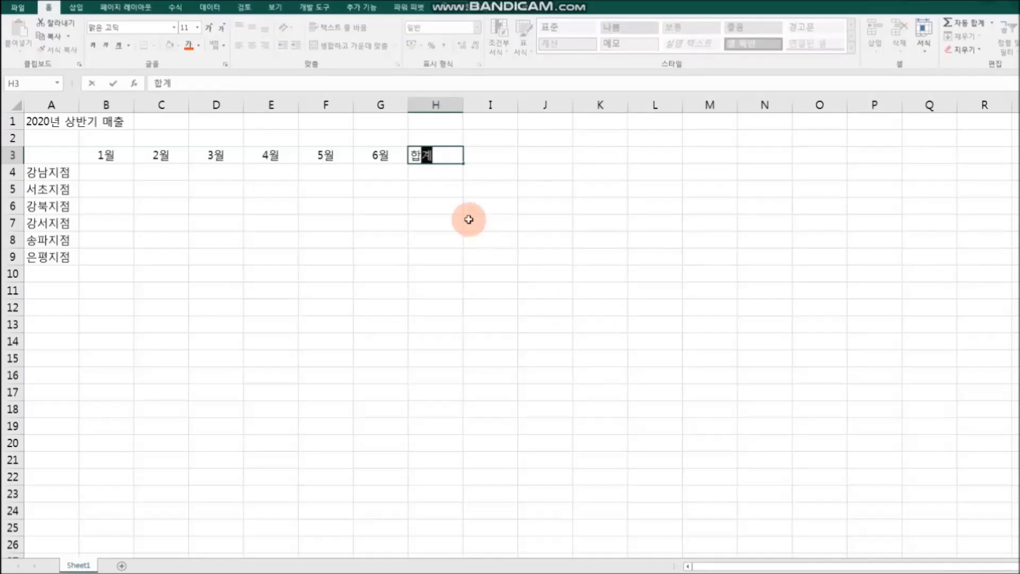
left_click(454, 205)
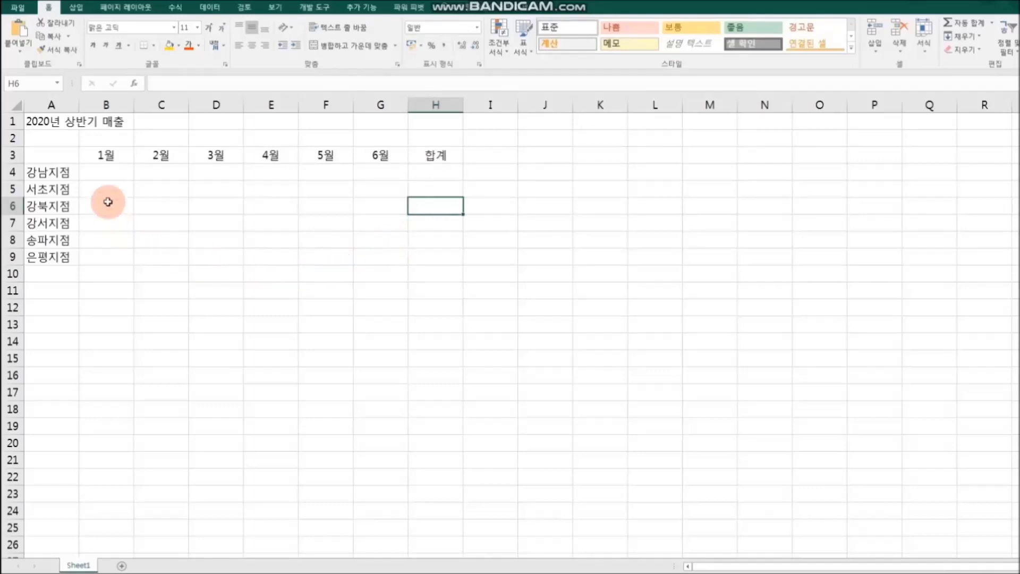
Step: Add the row label 합계 in cell A10 below the branch names and centre it
left_click(101, 171)
left_click_drag(101, 171, 419, 266)
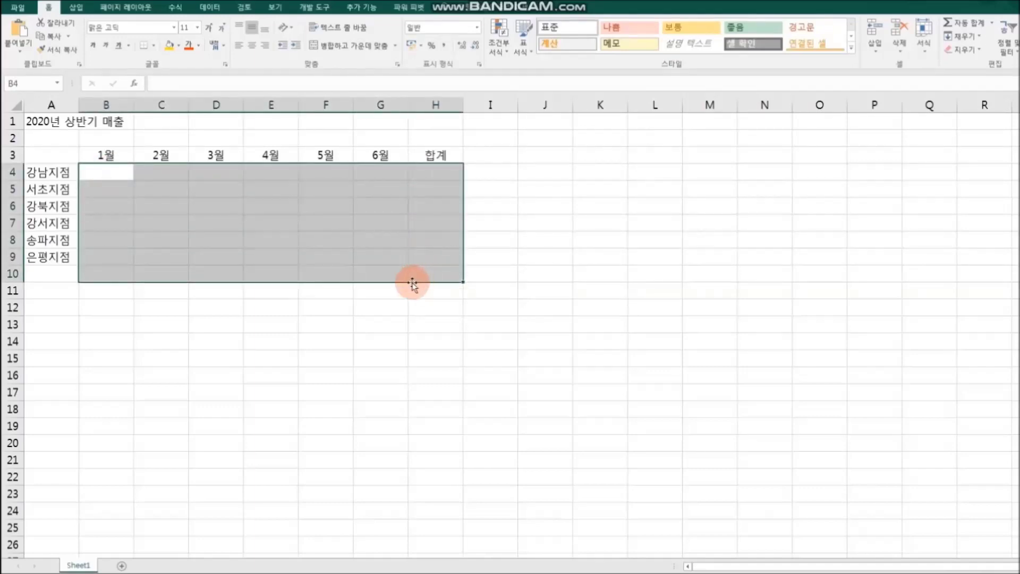
left_click(50, 277)
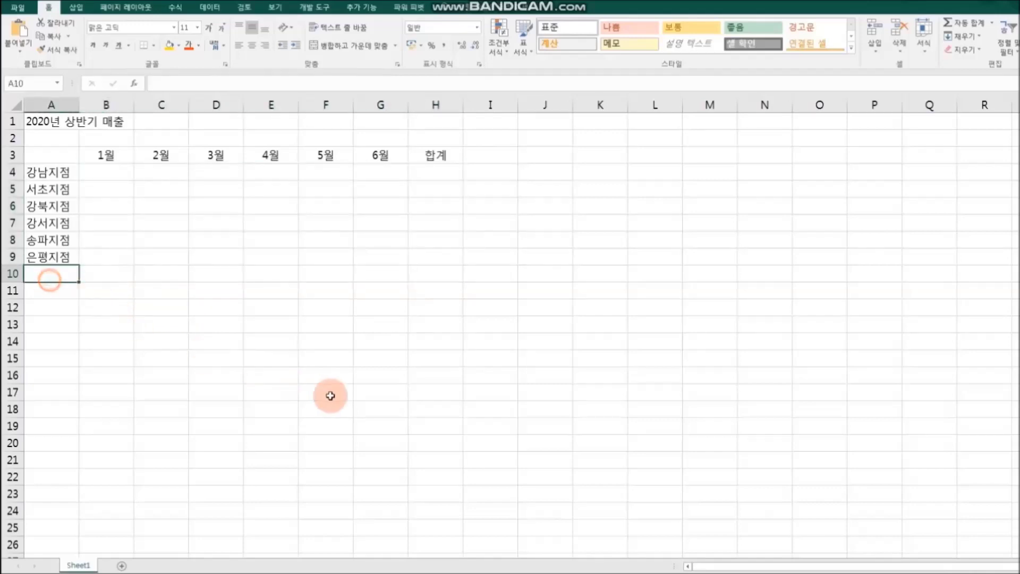
type("합")
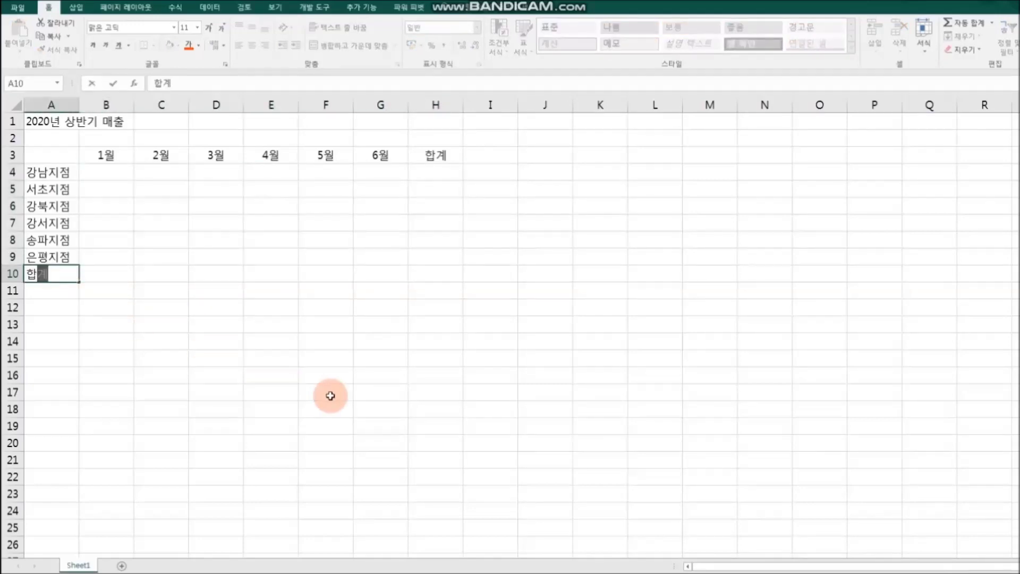
type("계")
key("Return")
left_click(331, 396)
left_click(58, 274)
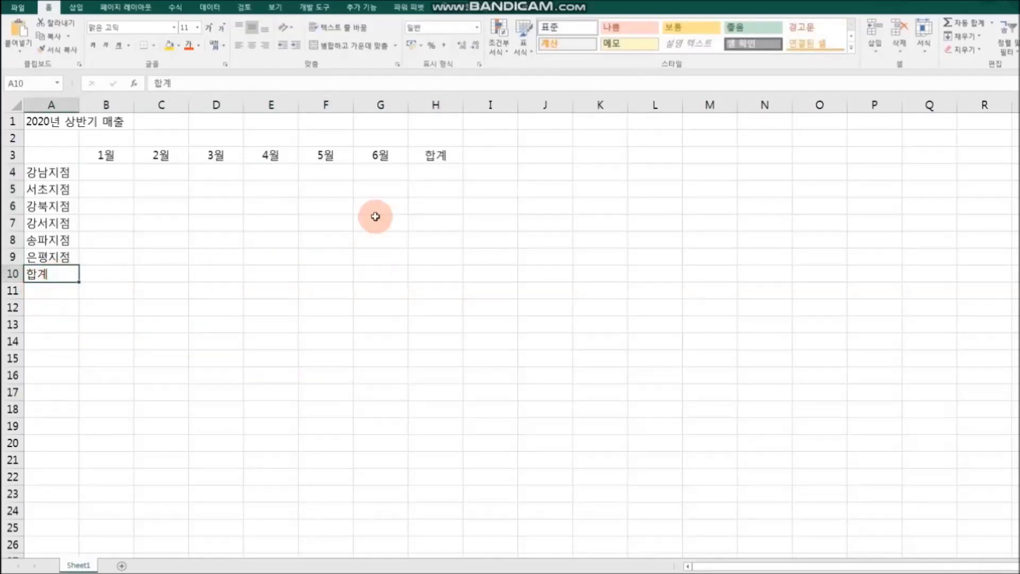
left_click(250, 47)
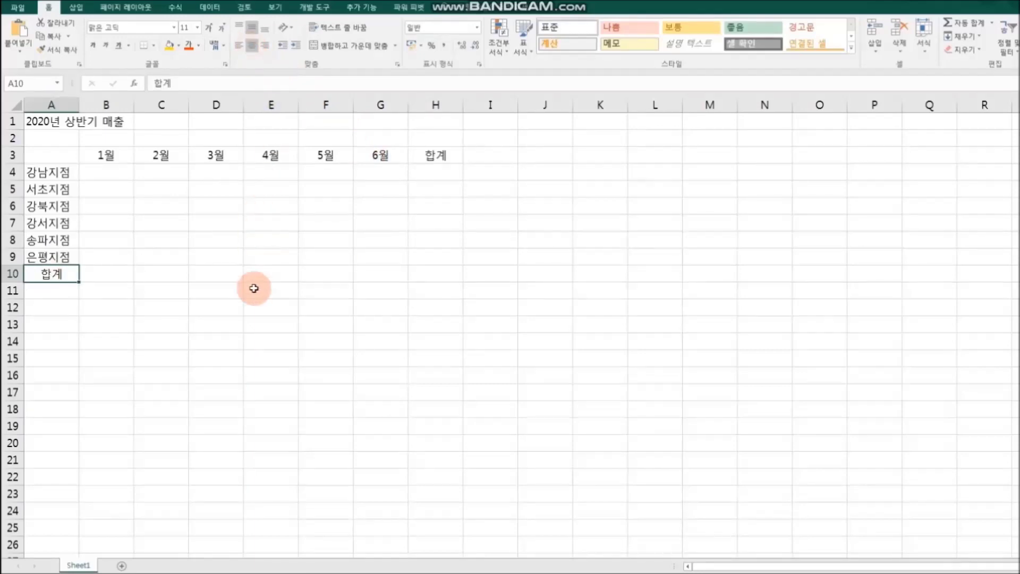
Step: Enter the January sales 698, 650, 398, 412, 209 and 180 in B4:B9, and the February to June branch sales in C4:G9
left_click_drag(91, 176, 389, 264)
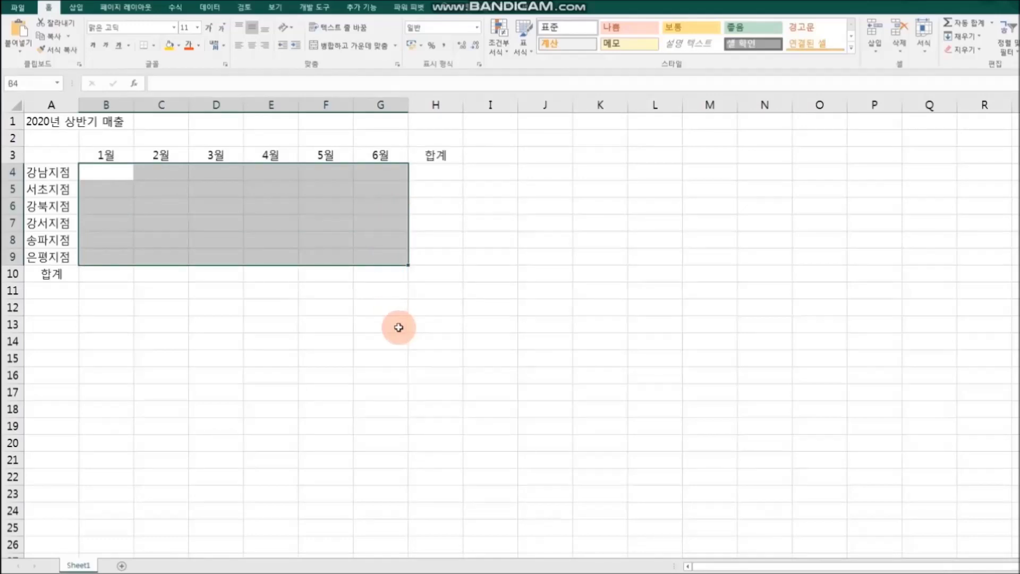
type("69")
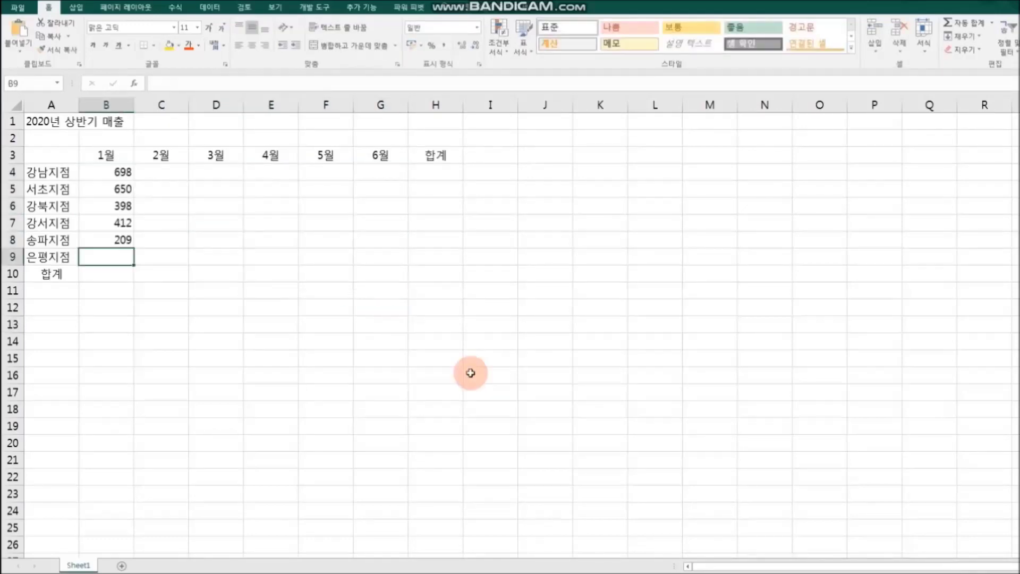
type("180")
key("Return")
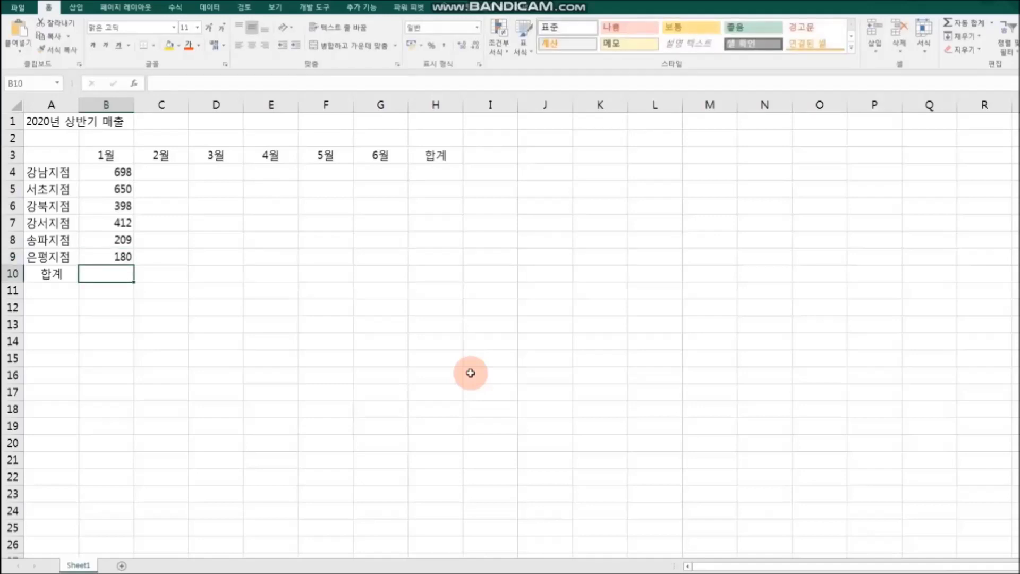
left_click(173, 176)
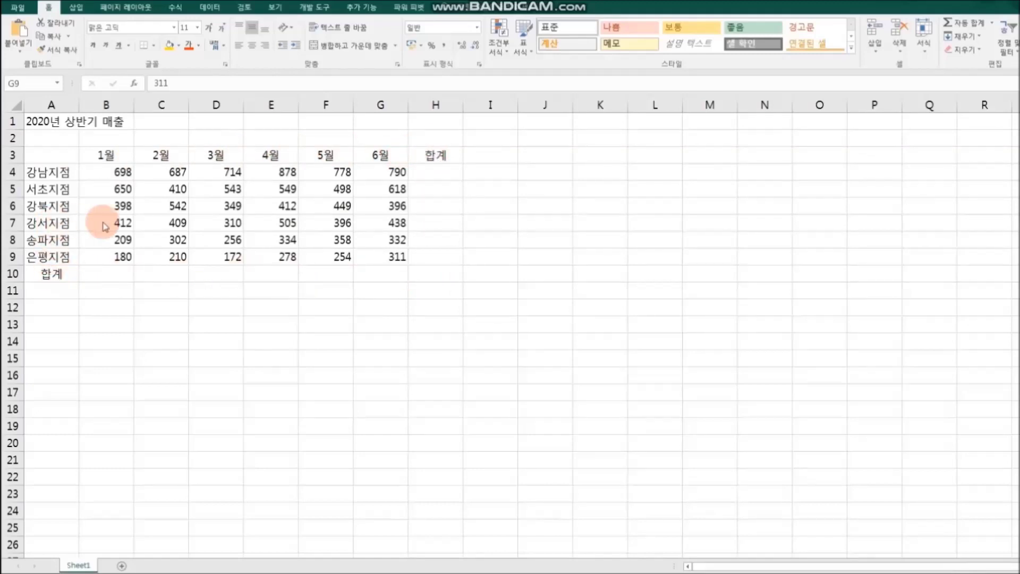
Step: Check the sheet's print preview, then examine where the page-break lines fall on the worksheet
left_click(22, 10)
left_click(21, 9)
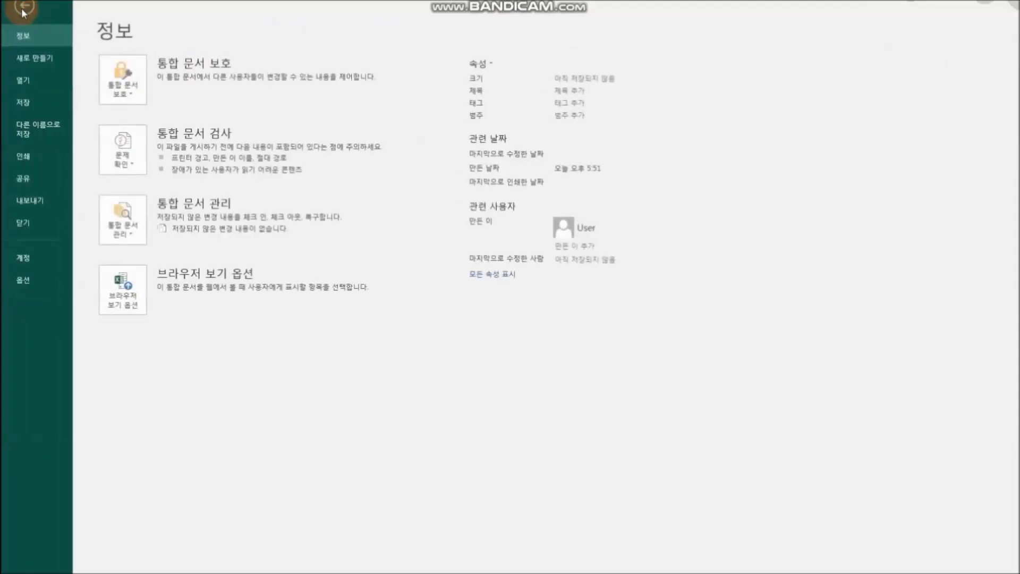
left_click(43, 157)
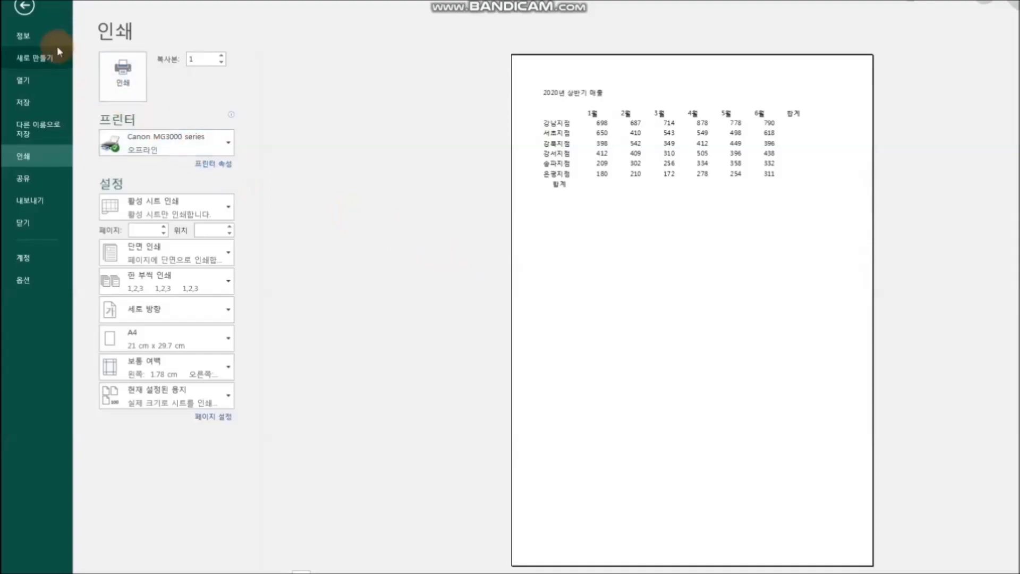
left_click(26, 9)
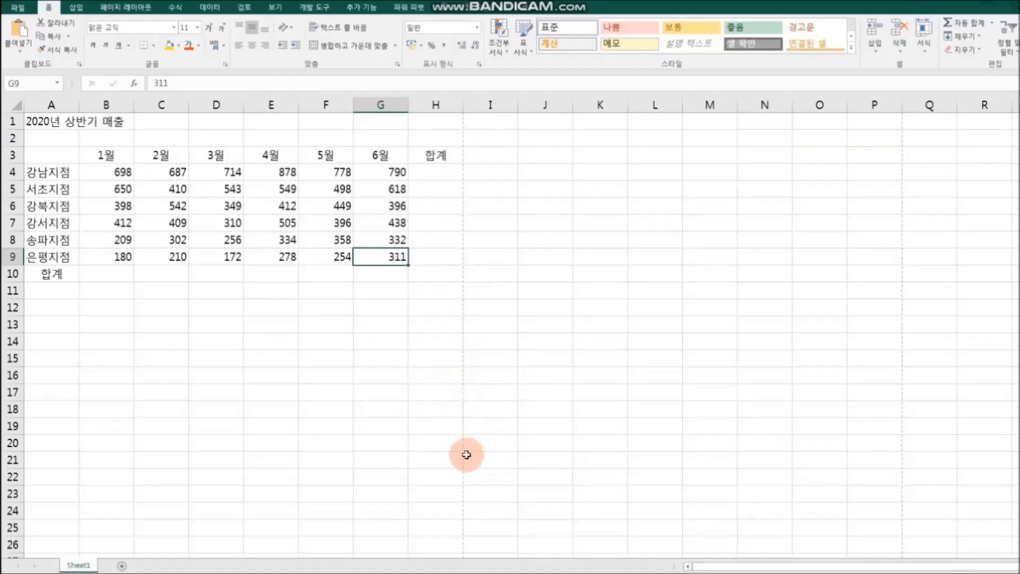
scroll(467, 454, "down", 5)
scroll(467, 455, "down", 2)
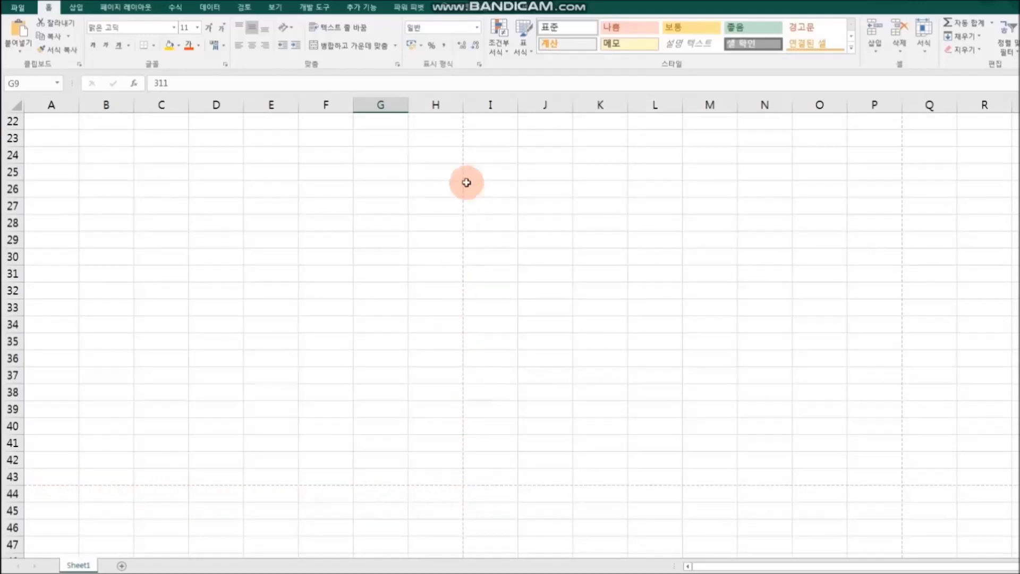
Step: Apply all borders to the sales table in A3:H10
scroll(467, 217, "up", 5)
scroll(467, 217, "up", 2)
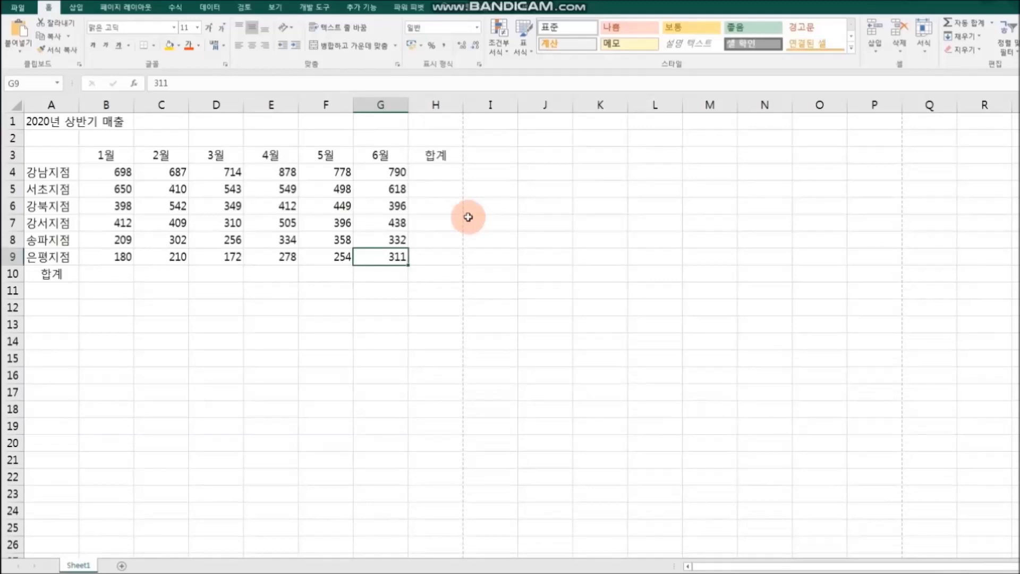
left_click(38, 154)
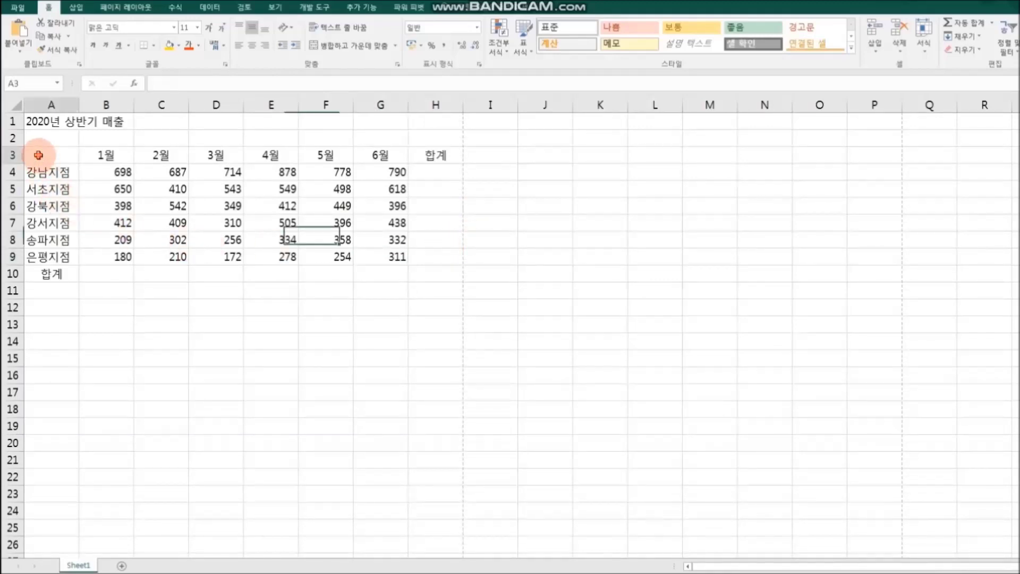
left_click_drag(40, 153, 428, 277)
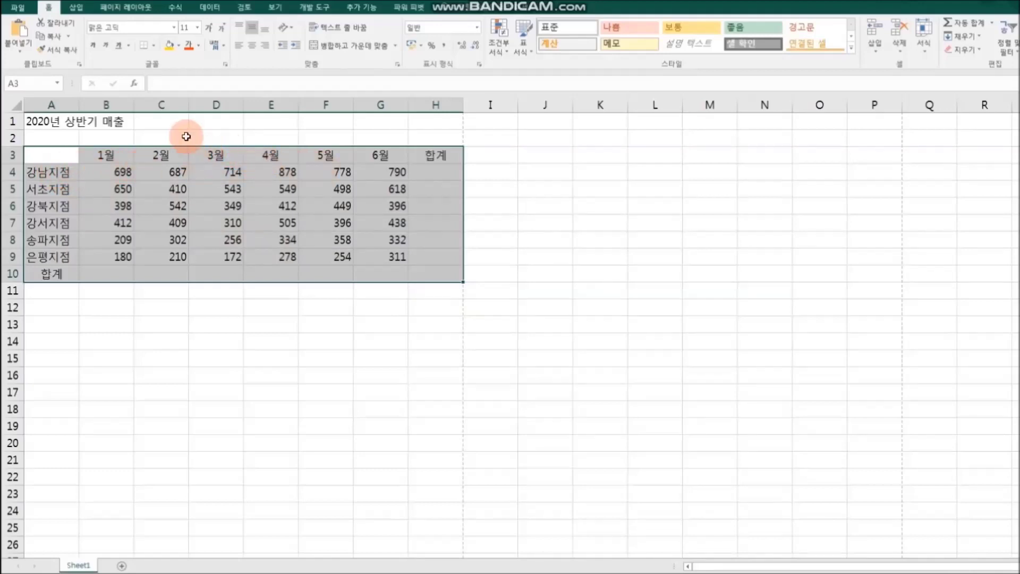
left_click(154, 45)
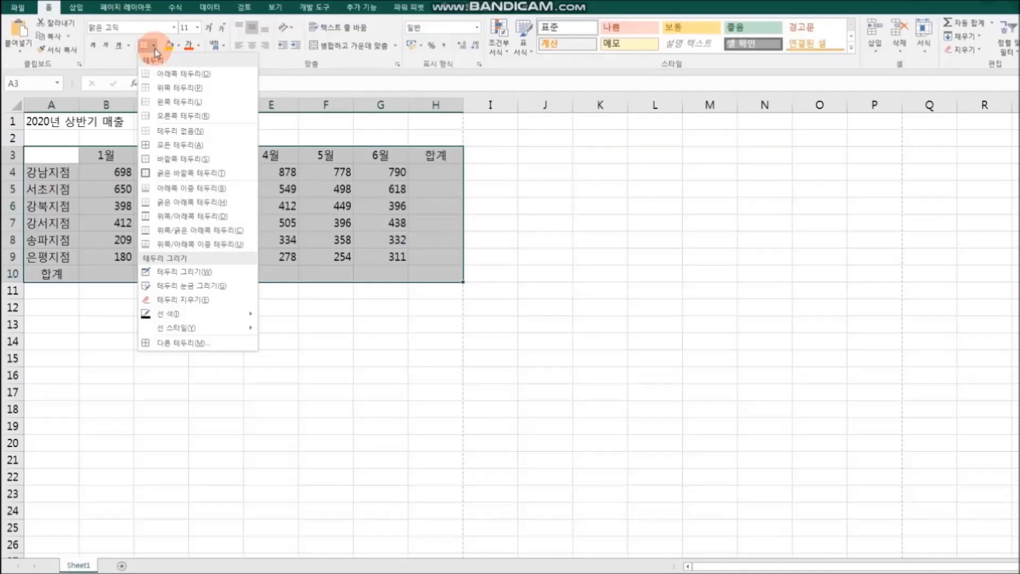
left_click(232, 146)
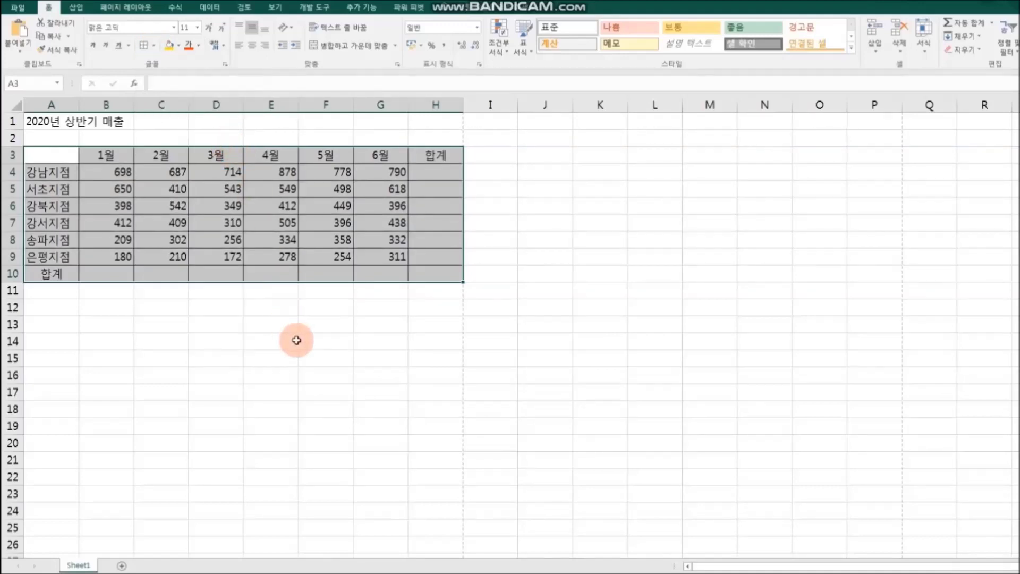
left_click(290, 341)
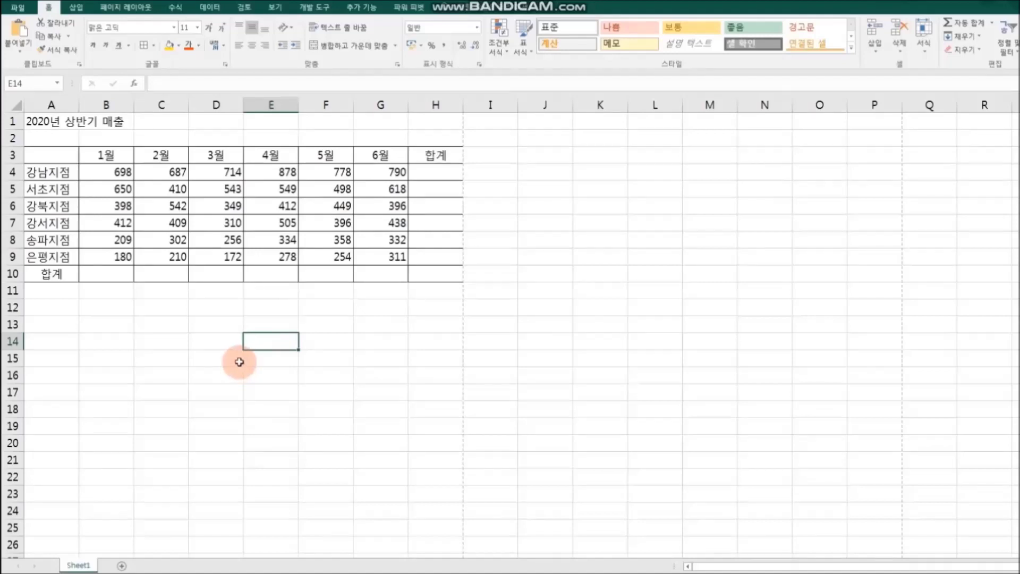
Step: Fill the month heading row A3:H3 with a light blue theme colour
left_click_drag(42, 155, 433, 156)
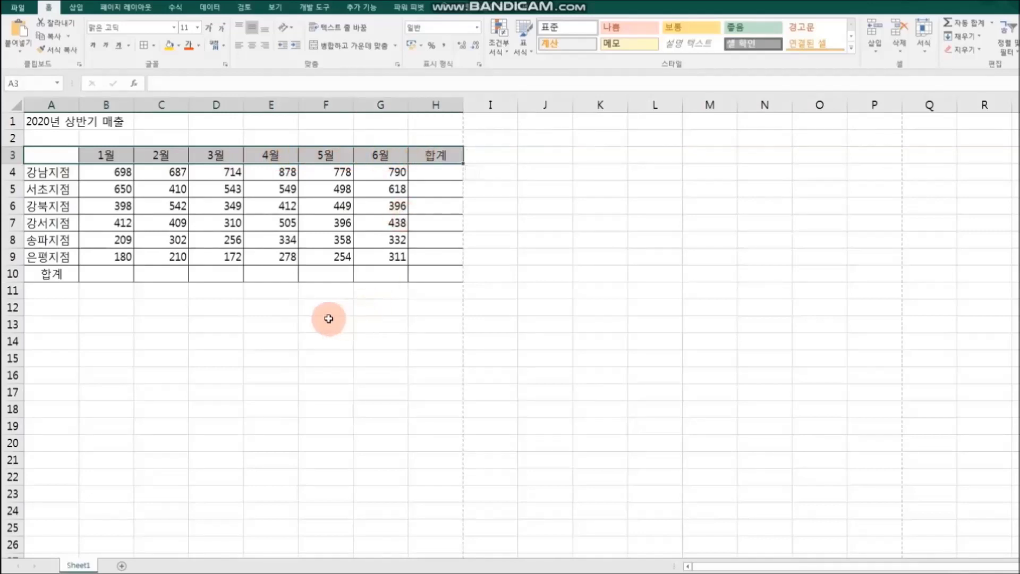
left_click(177, 50)
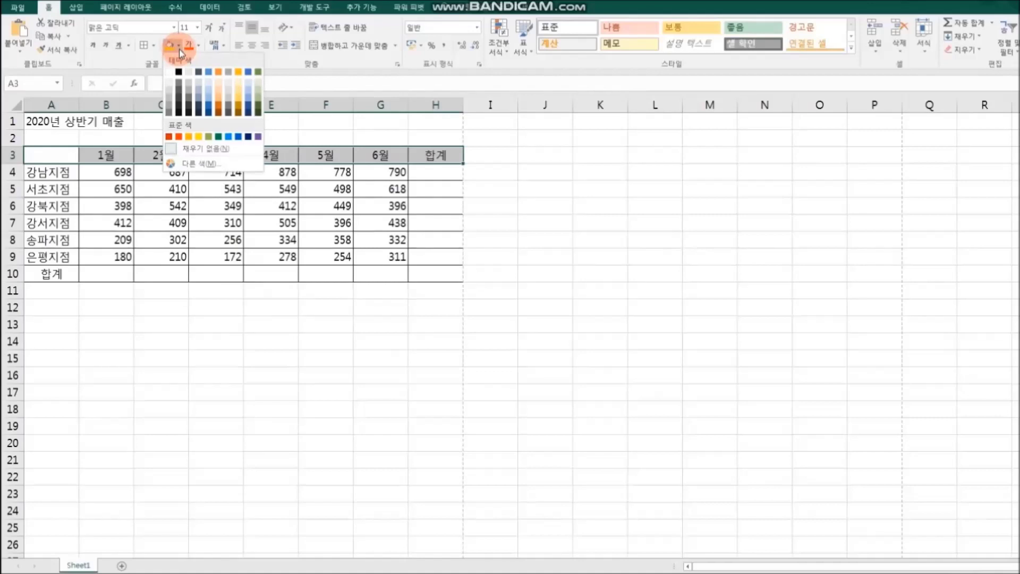
left_click(209, 85)
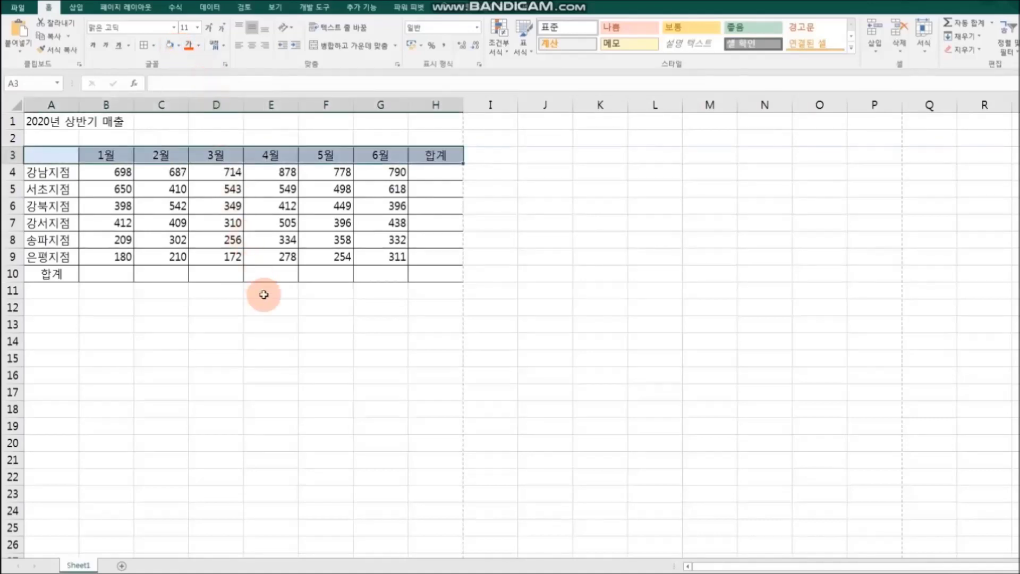
left_click(278, 335)
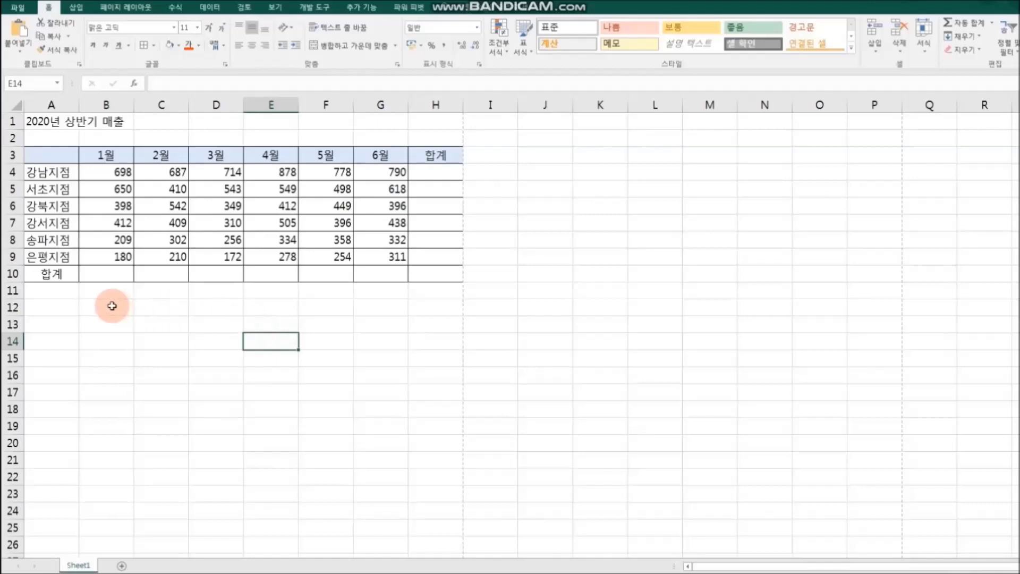
Step: Fill the 합계 row A10:H10 with a light gold theme colour
left_click(56, 277)
left_click_drag(306, 272, 432, 272)
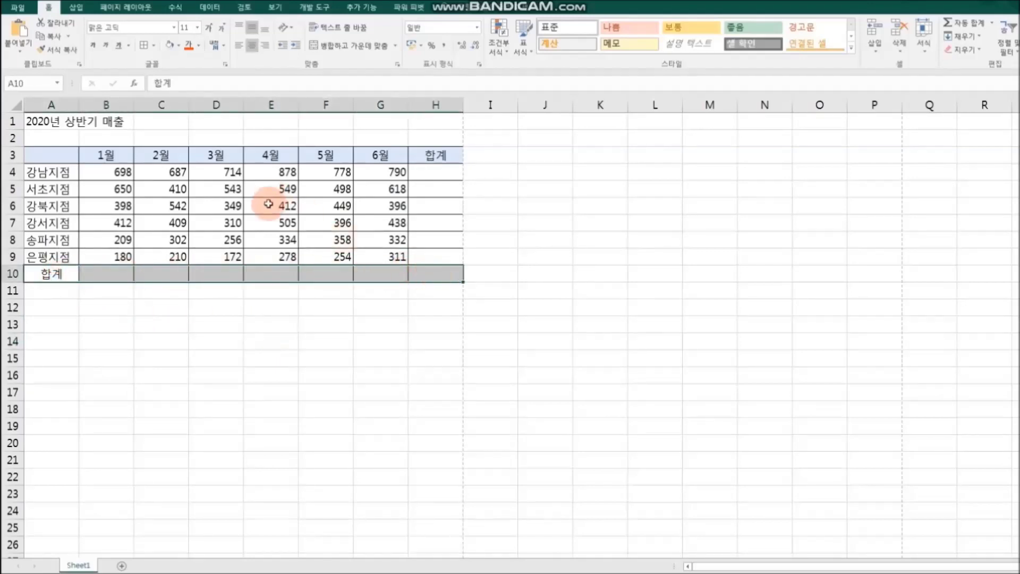
left_click(181, 48)
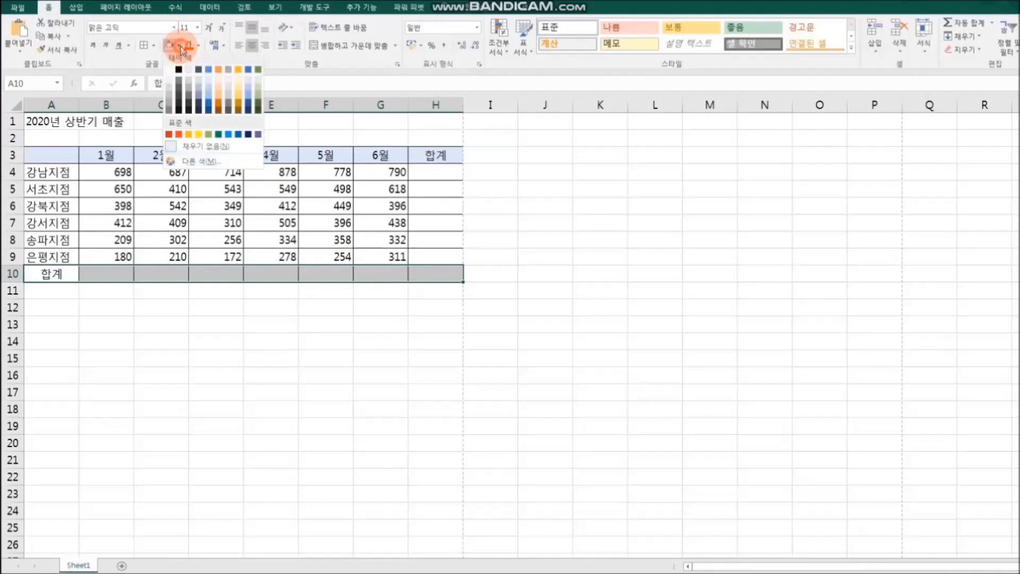
left_click(237, 84)
left_click(385, 325)
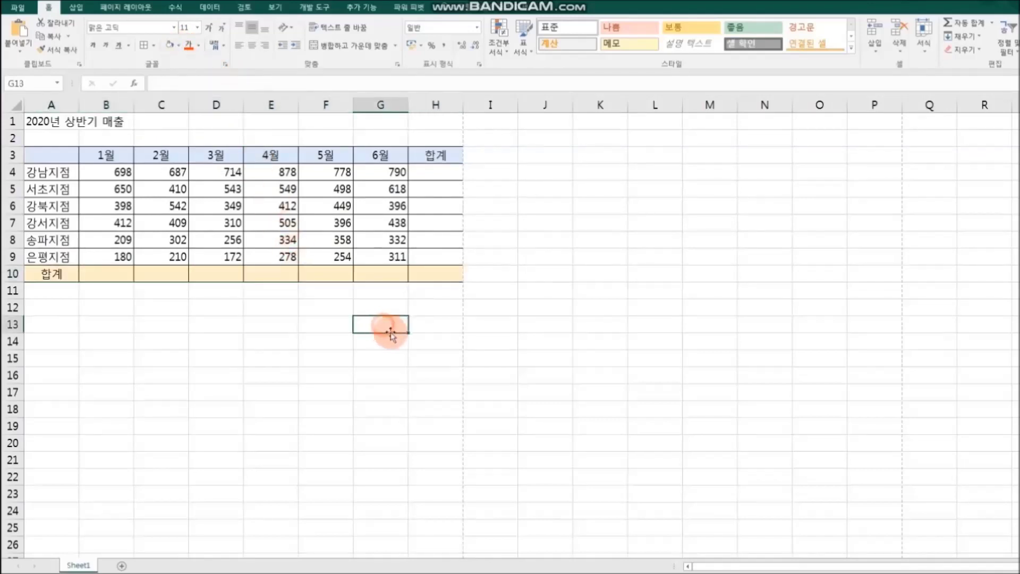
Step: Fill the branch total cells H4:H9 with a light green theme colour
left_click_drag(436, 172, 439, 259)
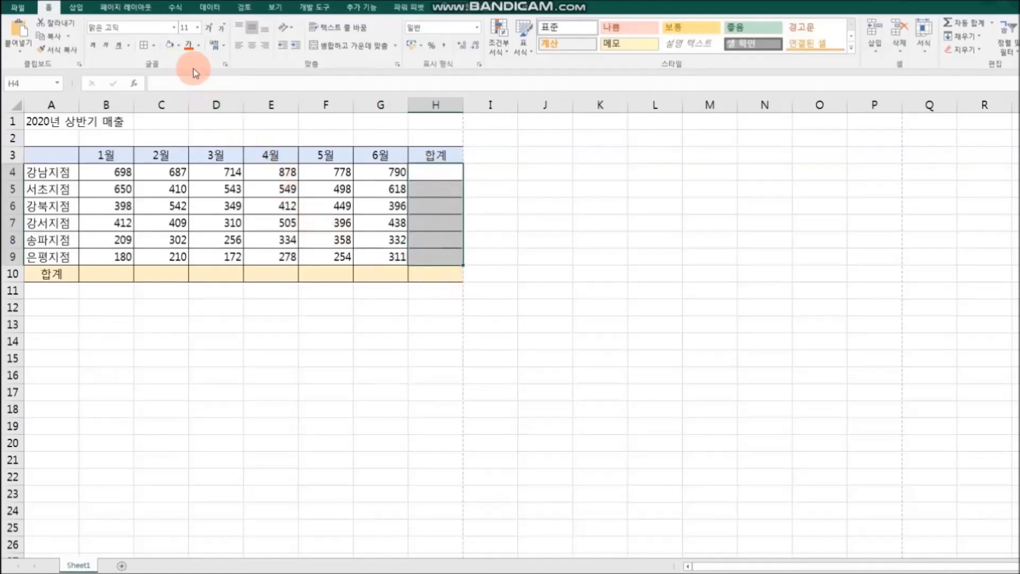
left_click(179, 47)
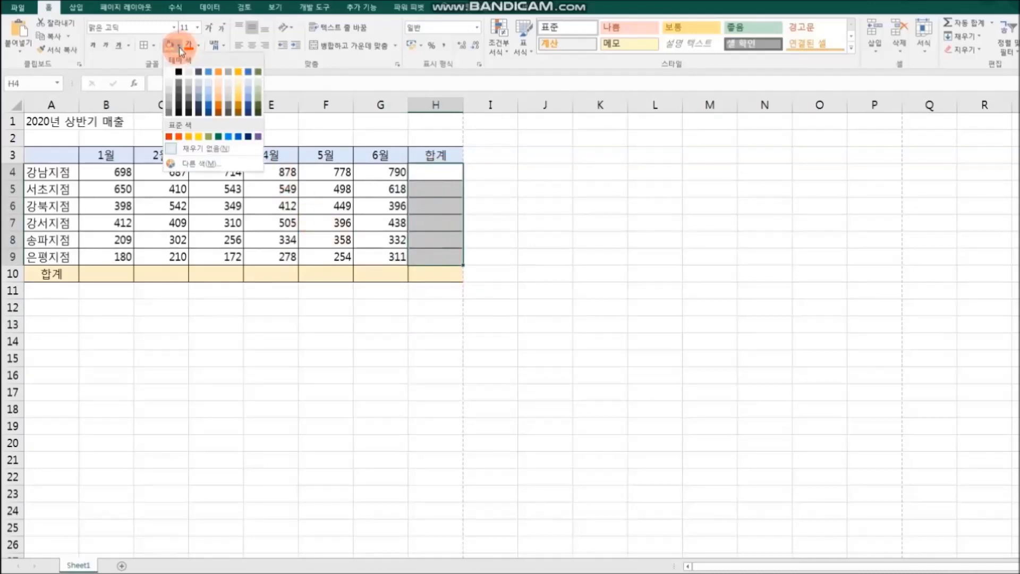
left_click(258, 81)
left_click(366, 324)
left_click(376, 342)
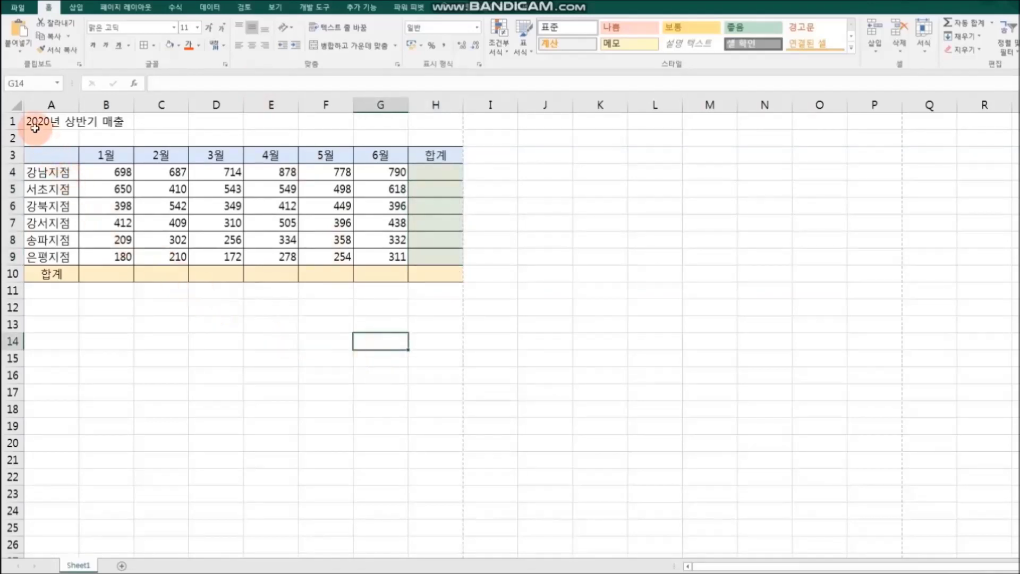
Step: Merge and centre the title 2020년 상반기 매출 across A1:H1 and set its font size to 14
left_click_drag(33, 121, 423, 118)
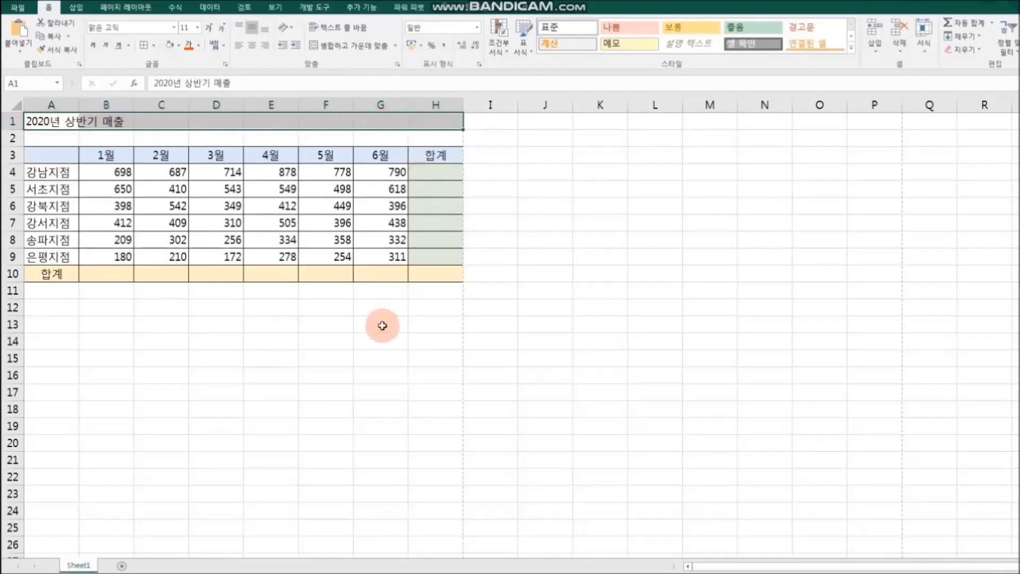
left_click(370, 51)
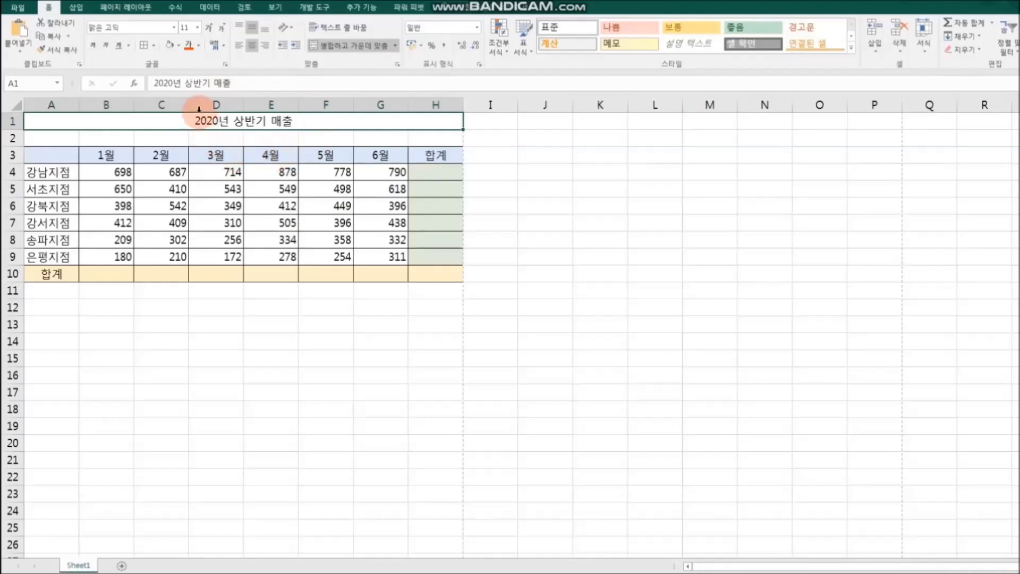
left_click(196, 30)
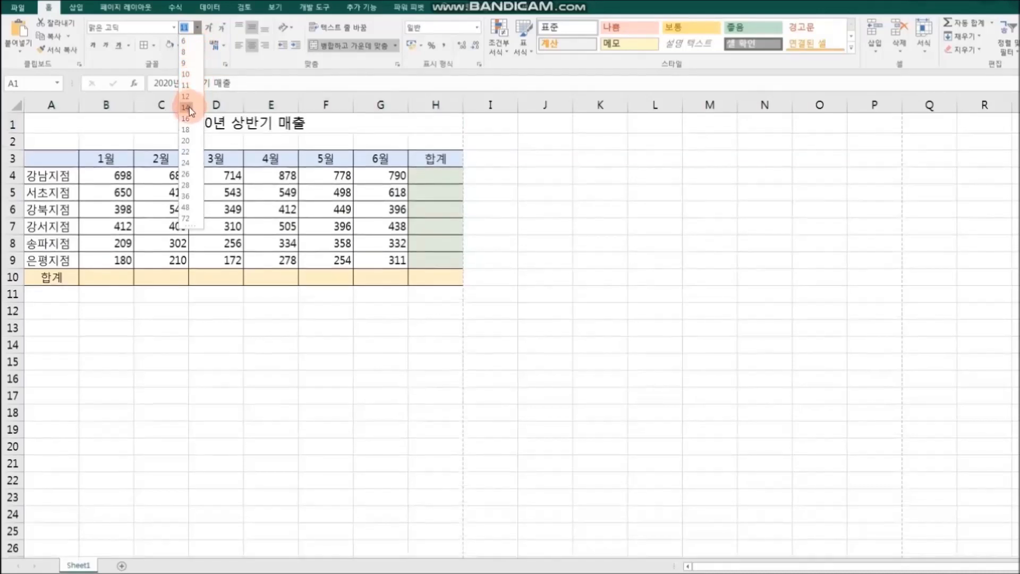
left_click(189, 107)
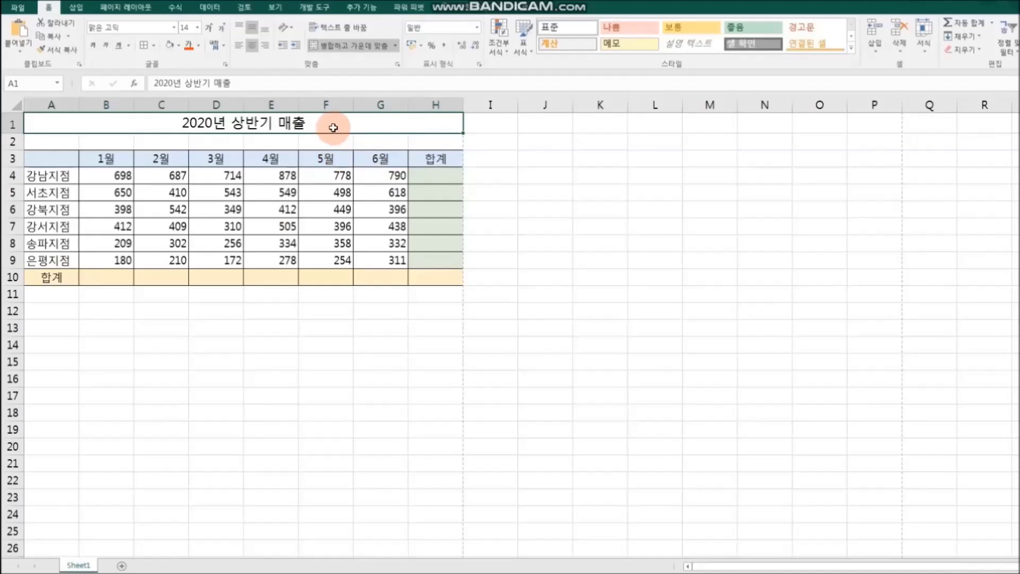
Step: Fill the merged title cell in row 1 with a light blue-grey theme colour
left_click(180, 47)
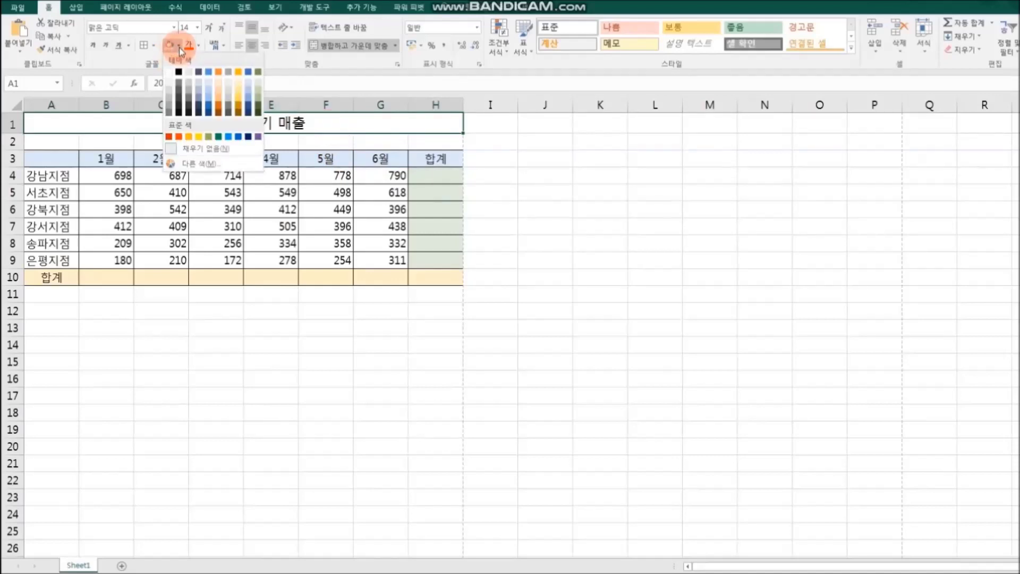
left_click(200, 86)
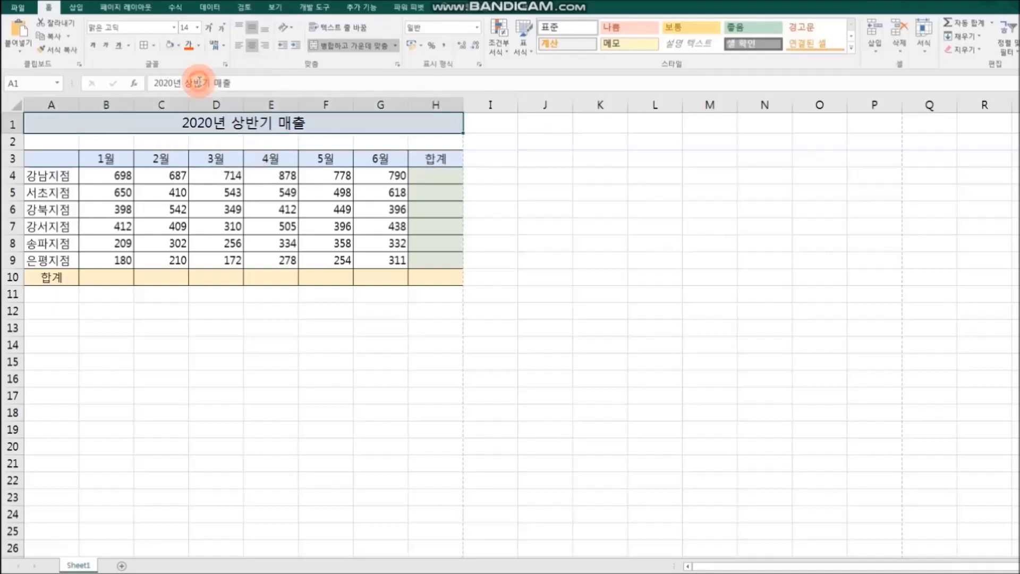
left_click(287, 341)
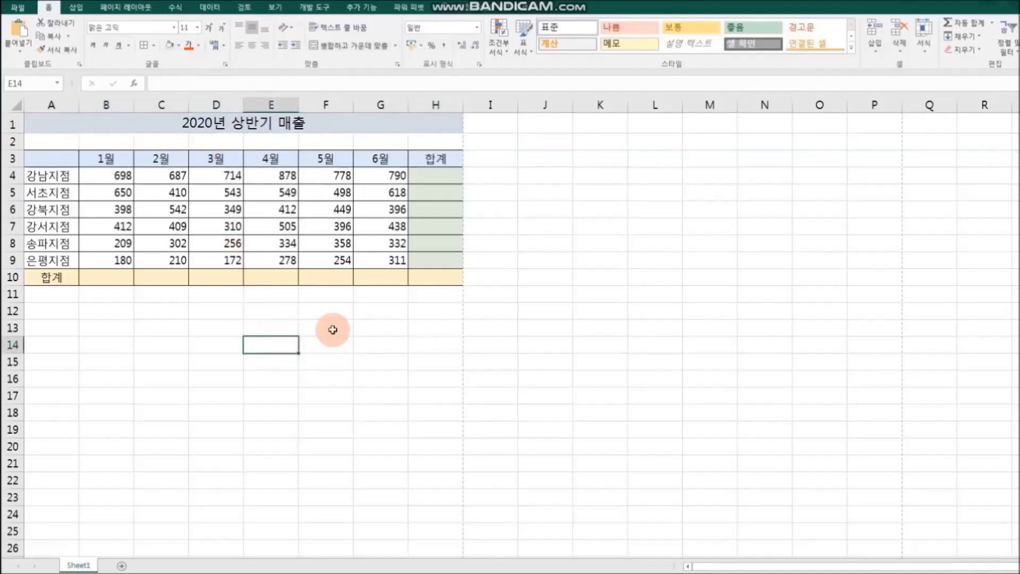
Step: Enter the formula =B4+C4+D4+E4+F4+G4 in H4 to total the 강남지점 sales
left_click(425, 177)
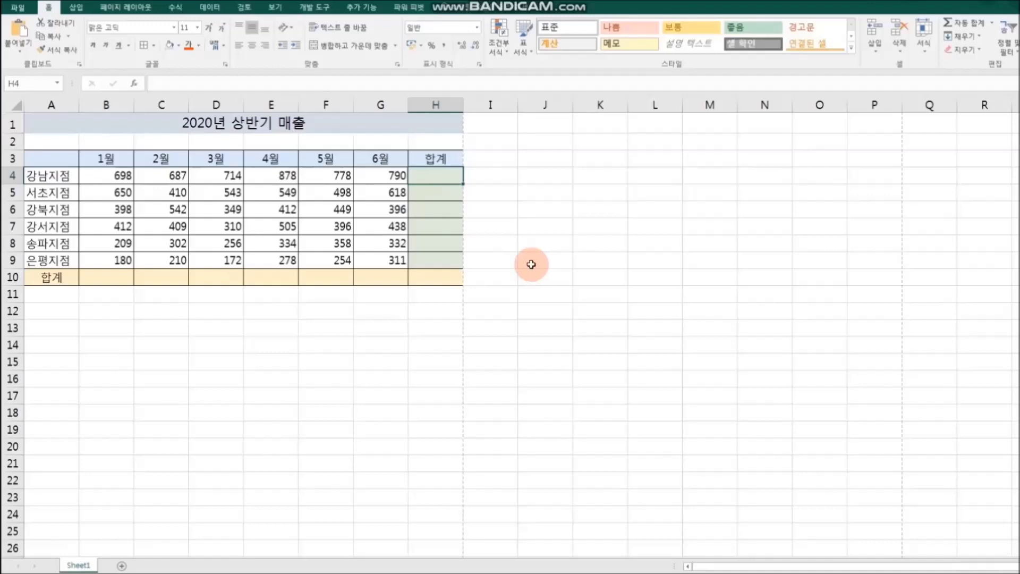
type("=")
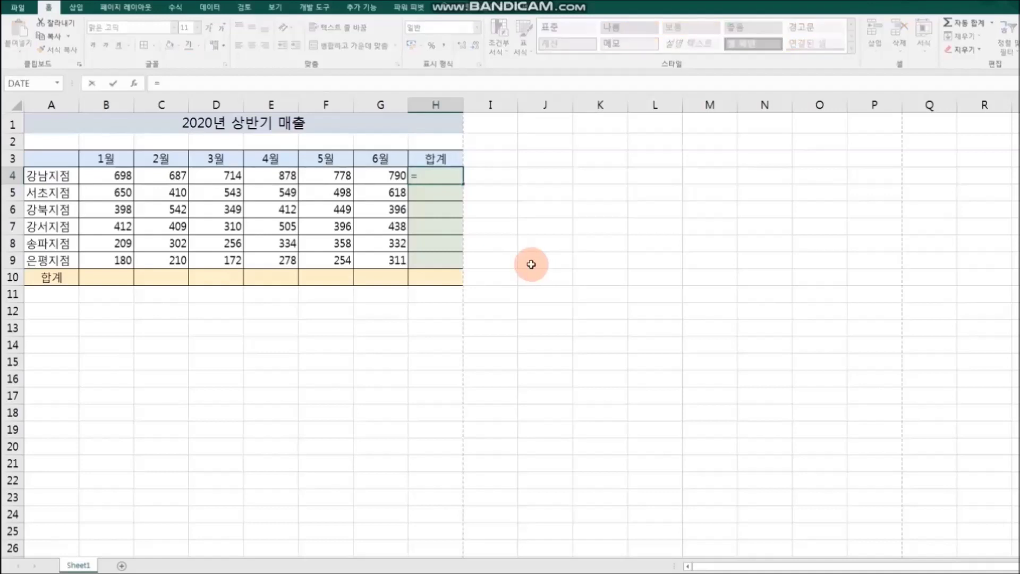
left_click(113, 176)
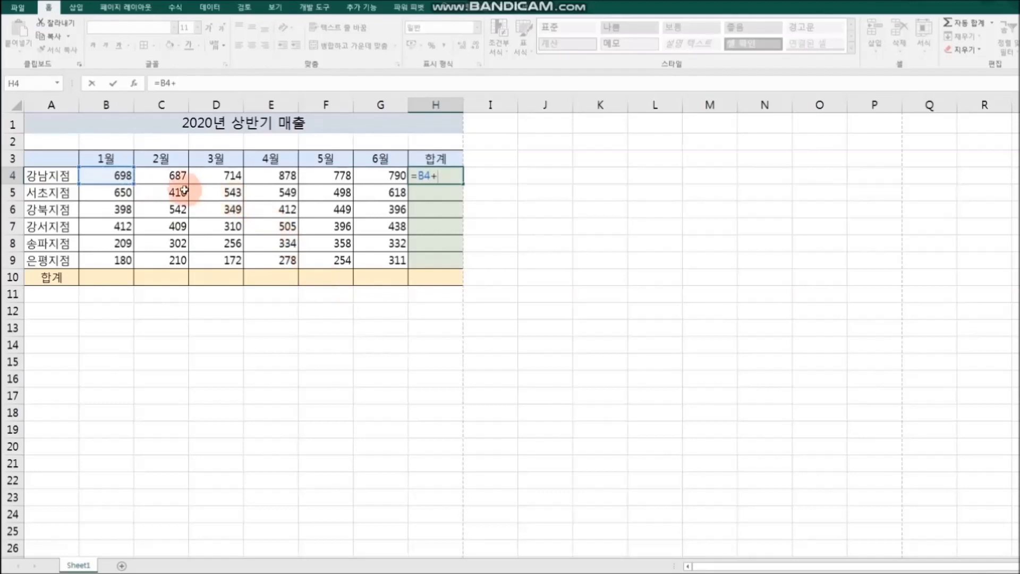
type("+")
left_click(171, 177)
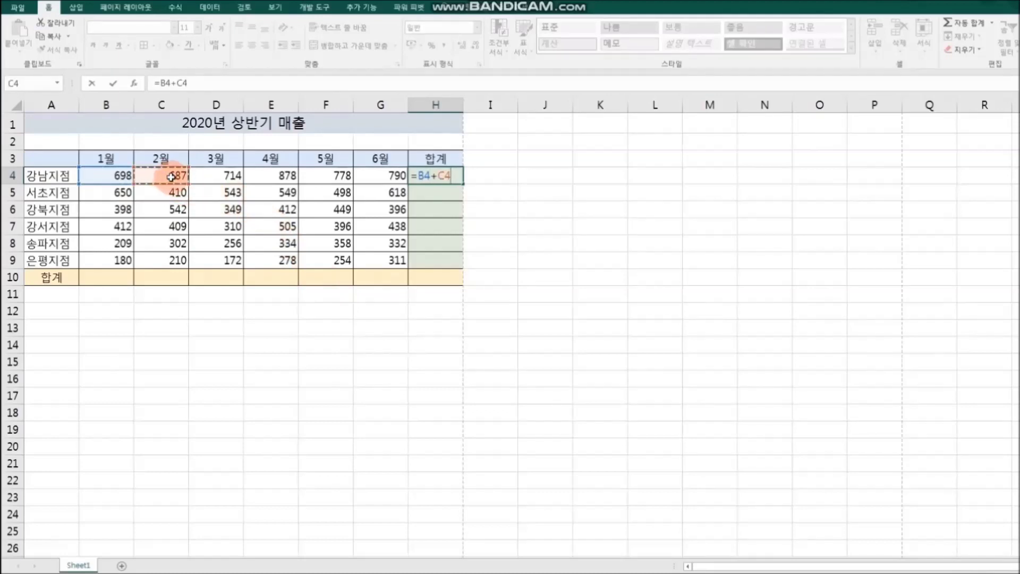
type("+")
left_click(217, 176)
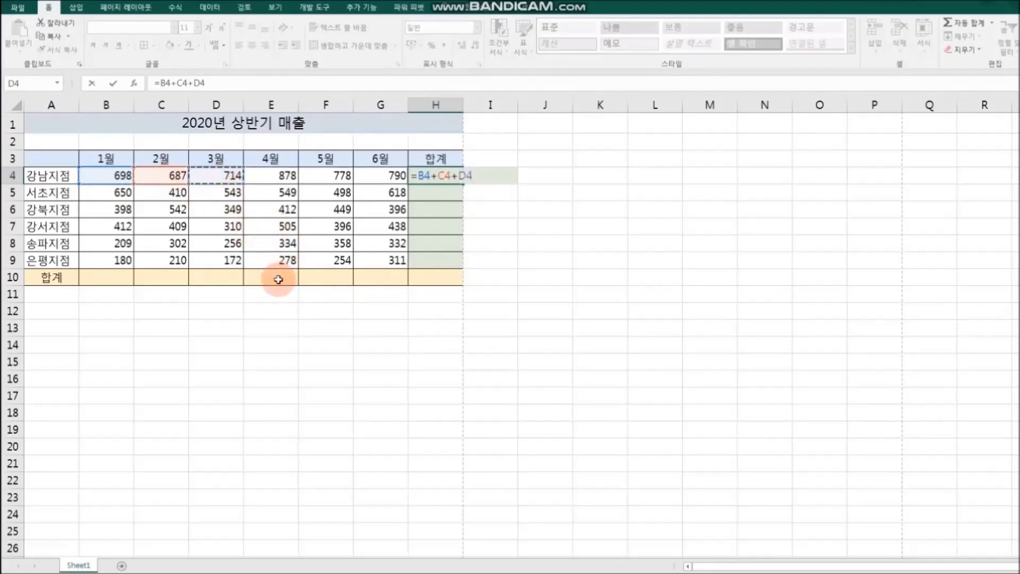
type("+")
left_click(270, 176)
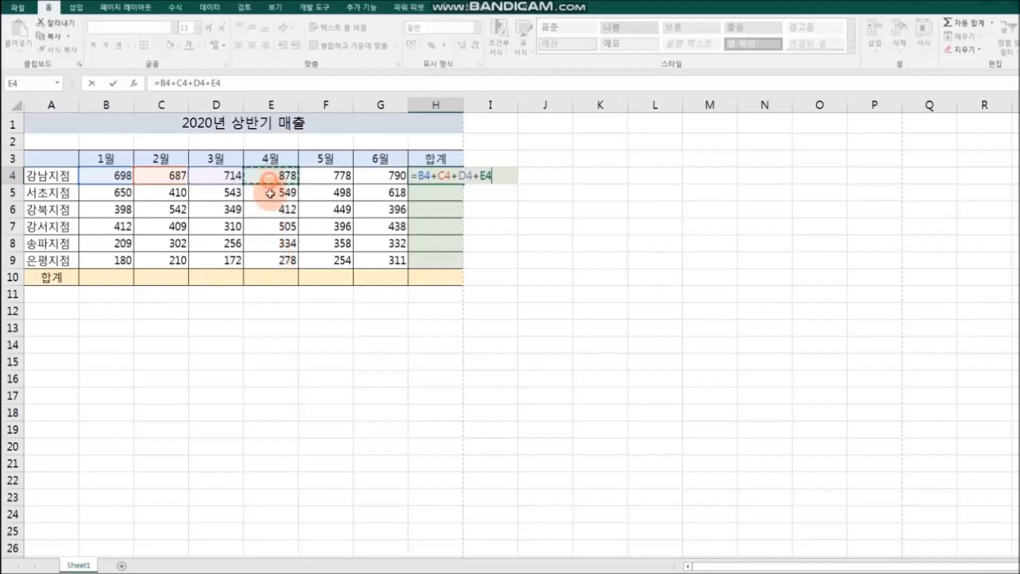
type("+")
left_click(326, 176)
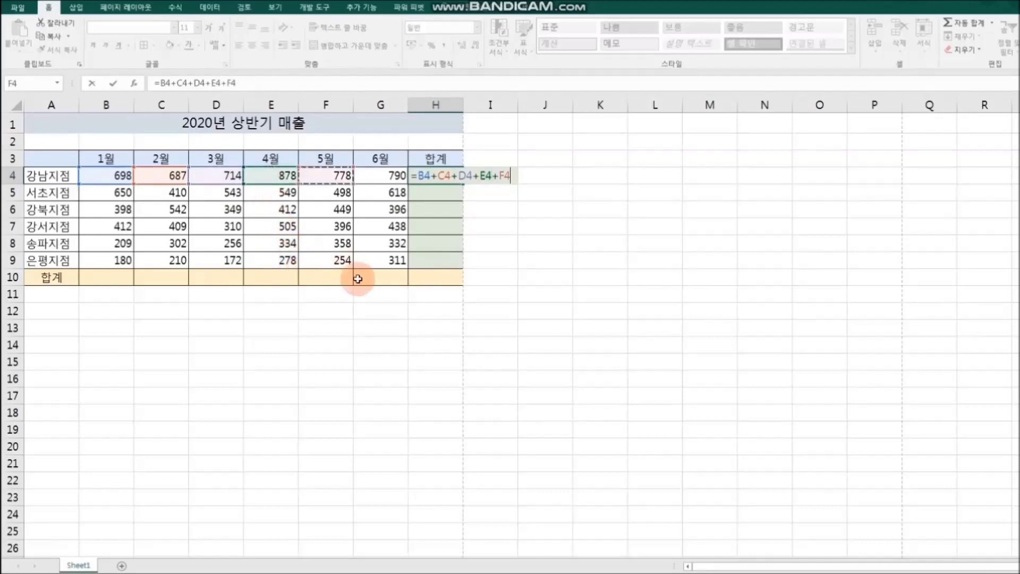
type("+")
left_click(371, 177)
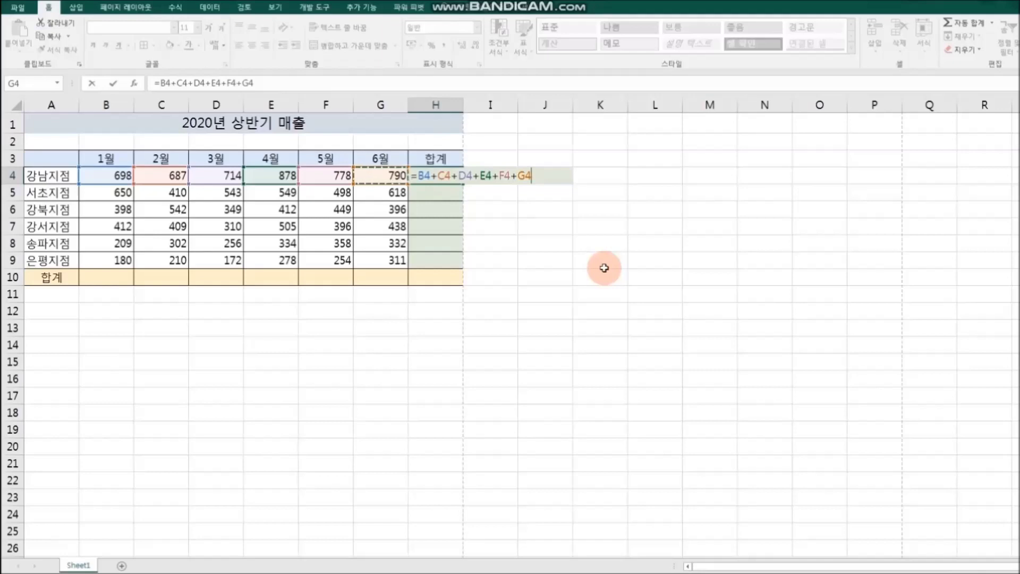
key("Return")
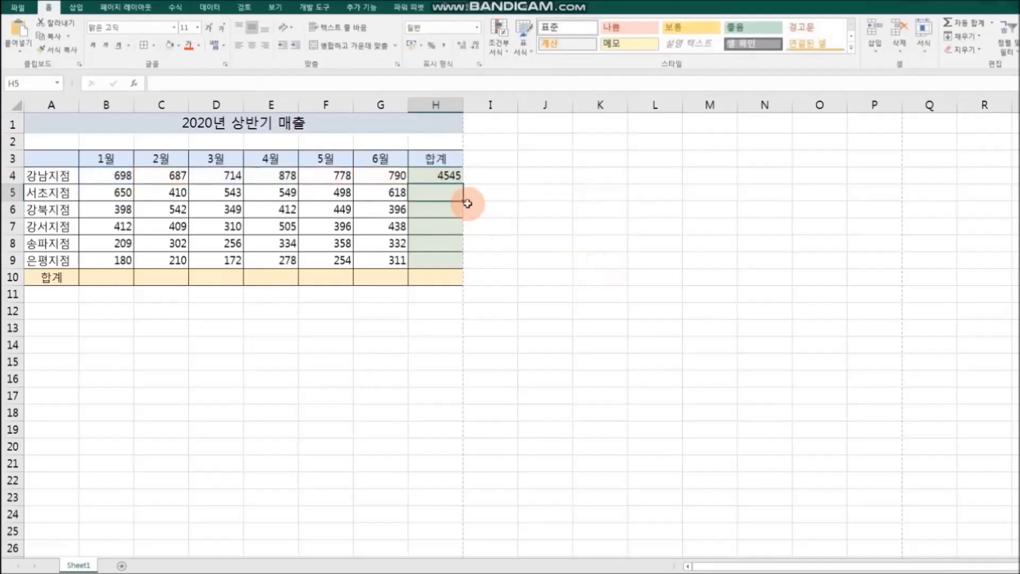
Step: Copy the total formula from H4 down through H10
left_click(437, 174)
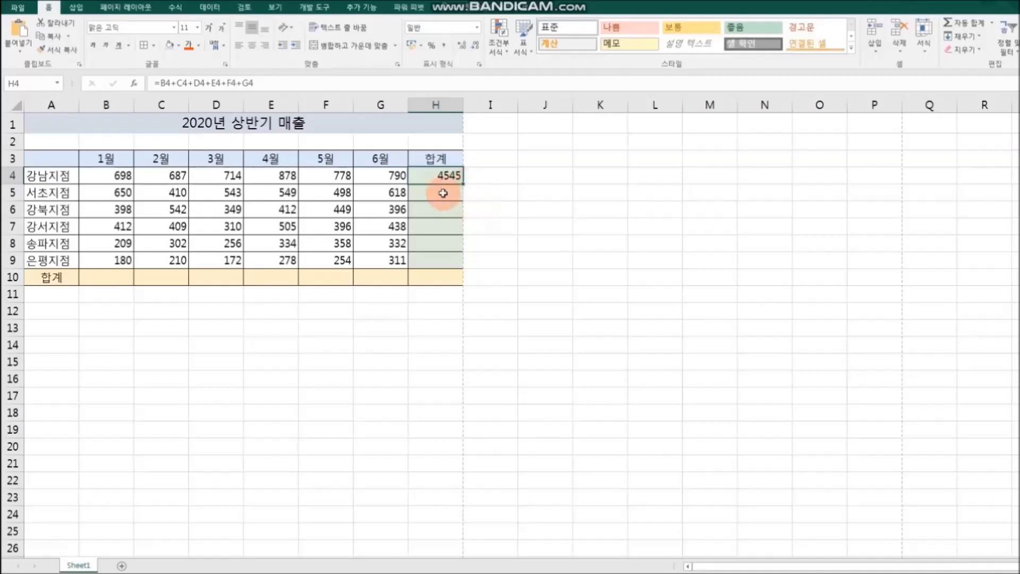
left_click_drag(463, 183, 462, 283)
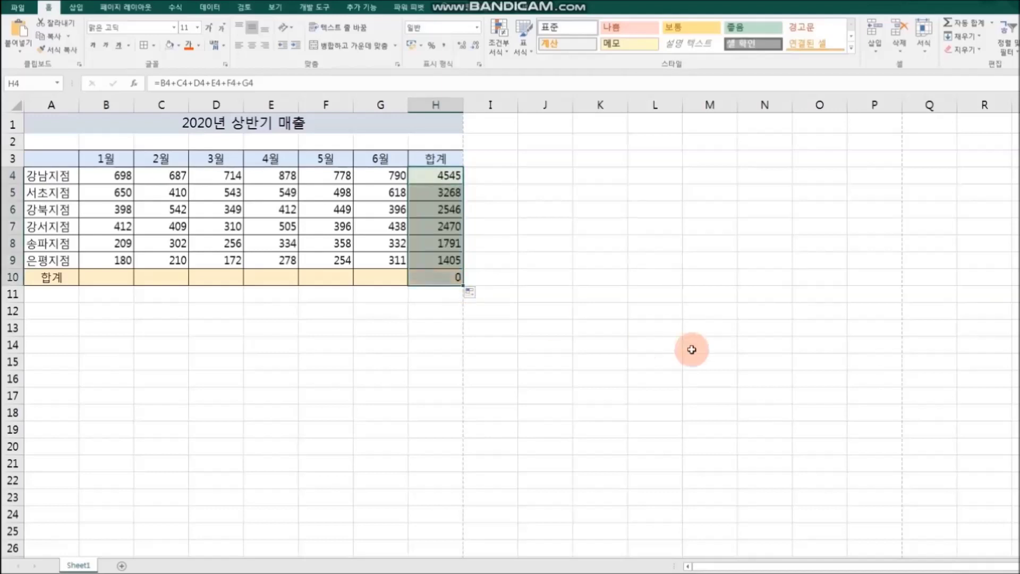
left_click(691, 349)
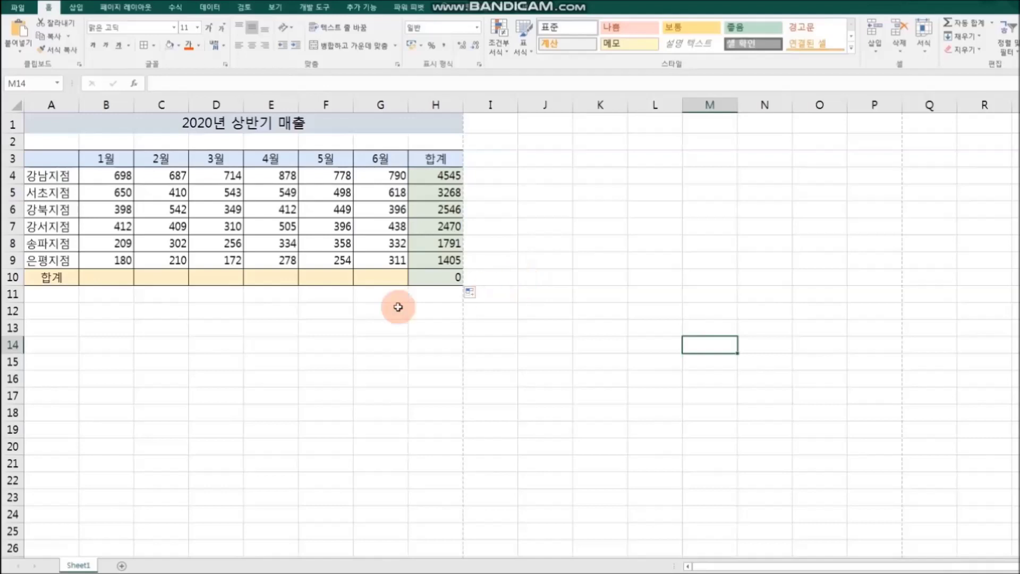
left_click_drag(114, 180, 118, 275)
left_click(118, 278)
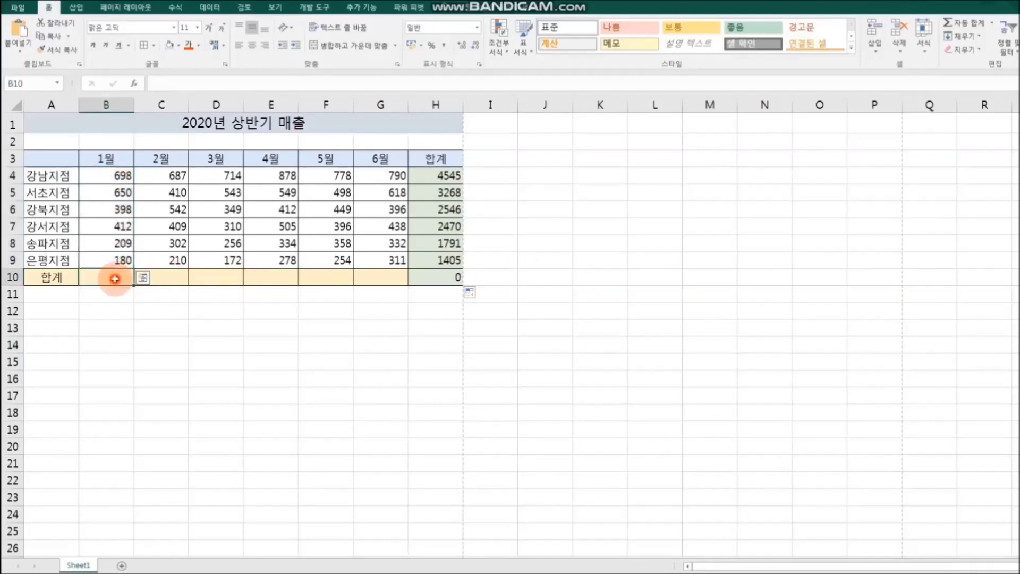
left_click(168, 175)
left_click_drag(168, 175, 170, 262)
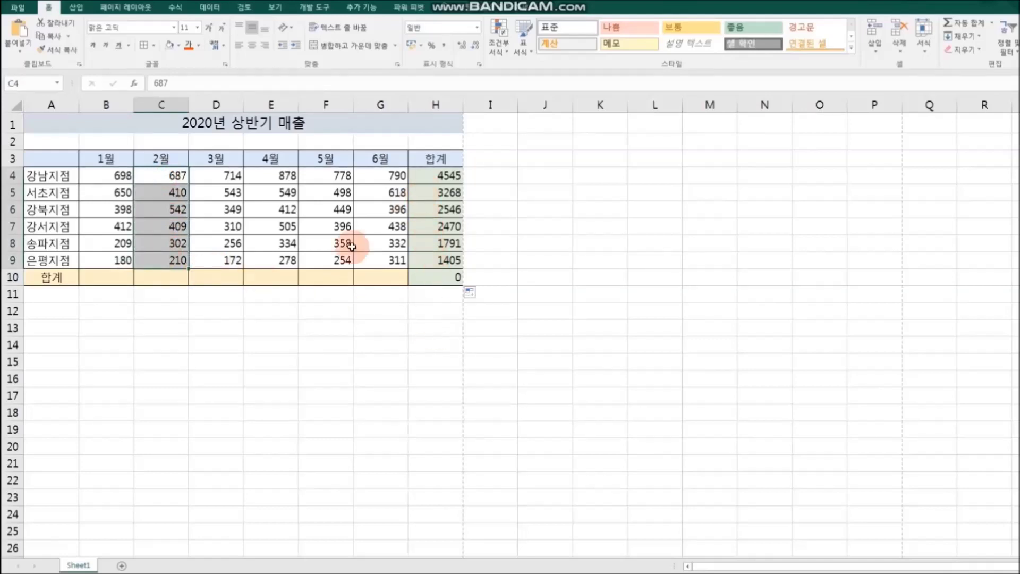
Step: Enter the formula =B4+B5+B6+B7+B8+B9 in B10 to total the 1월 sales of all branches
left_click(118, 278)
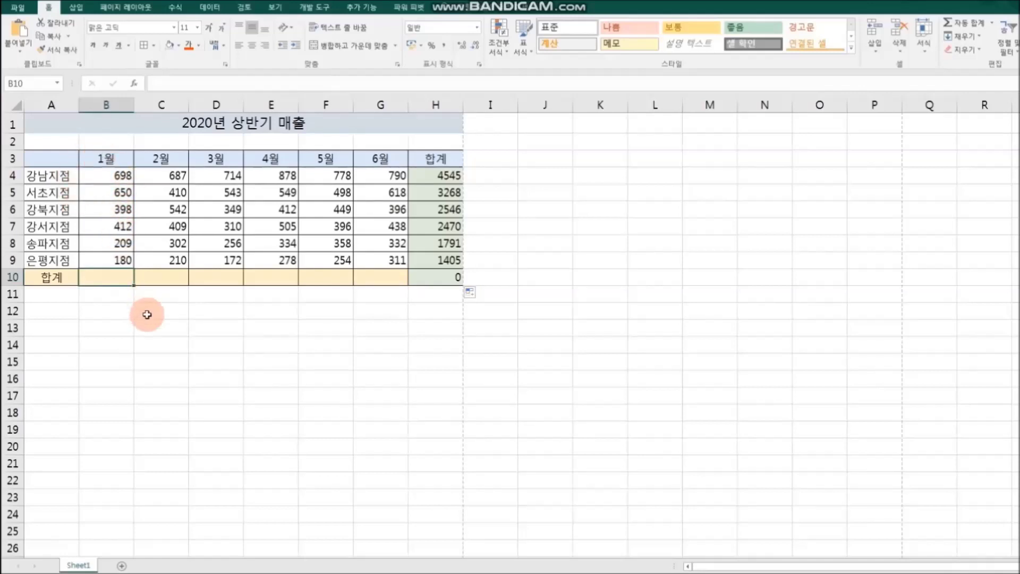
type("=")
left_click(109, 177)
type("+")
left_click(101, 188)
type("+")
left_click(106, 210)
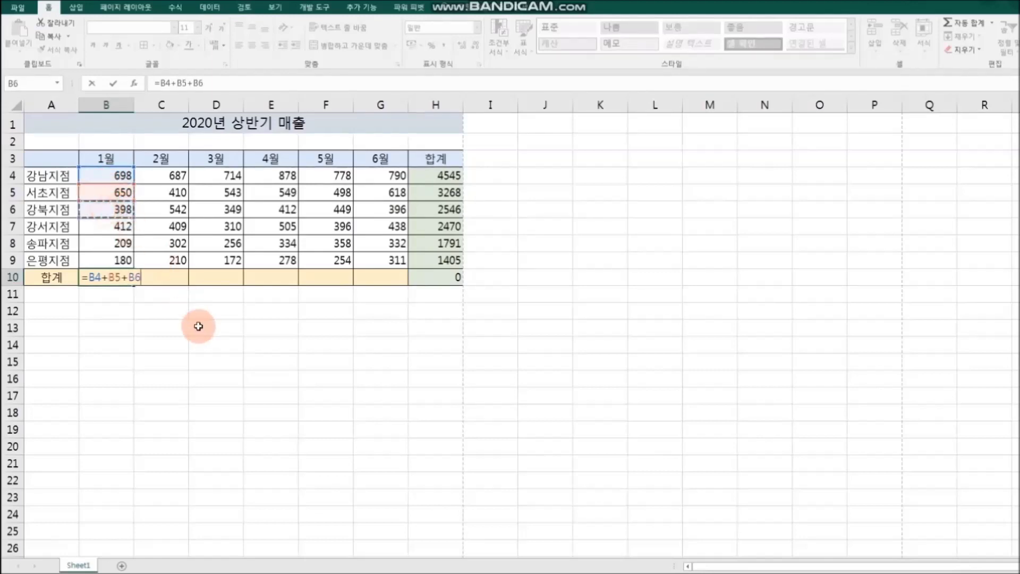
type("+")
left_click(107, 229)
type("+")
left_click(99, 244)
type("+")
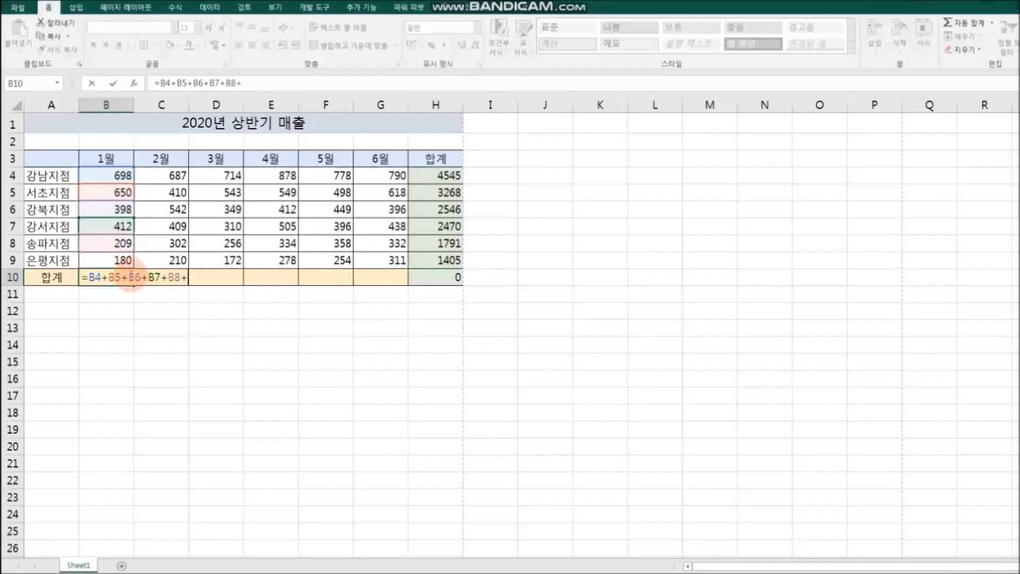
left_click(114, 260)
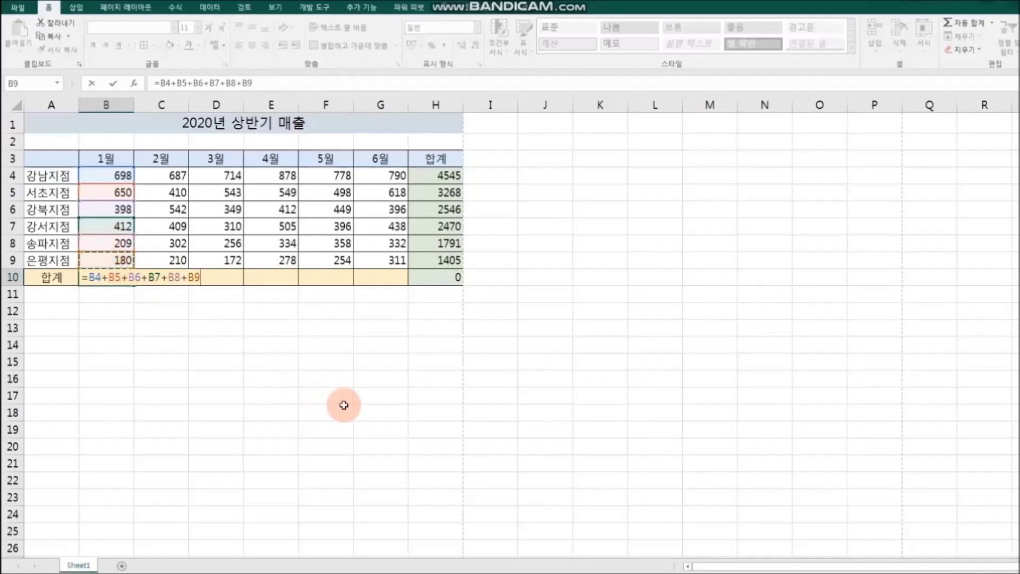
key("Return")
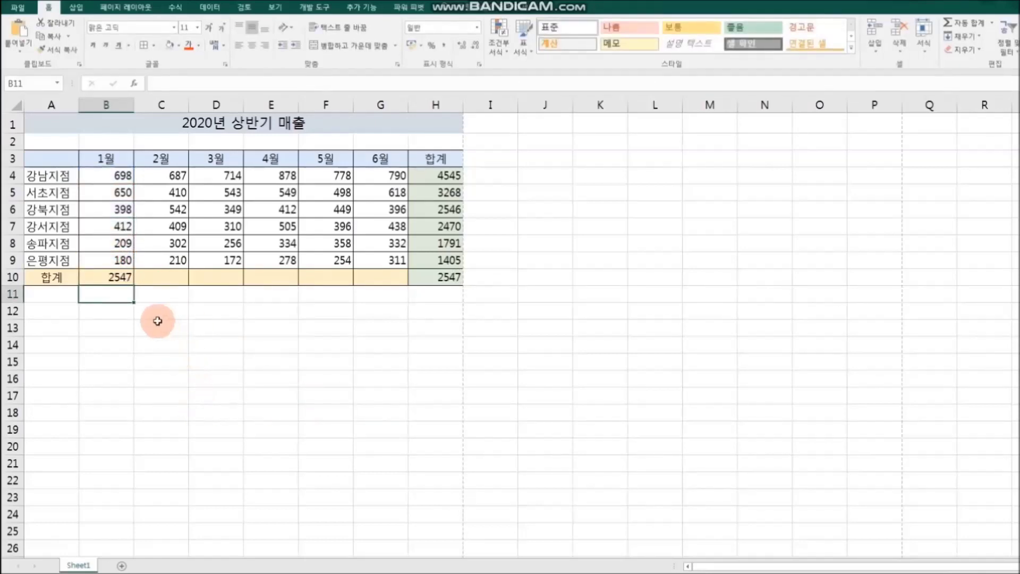
Step: Copy the 1월 addition formula from B10 across the total row through G10
left_click(121, 281)
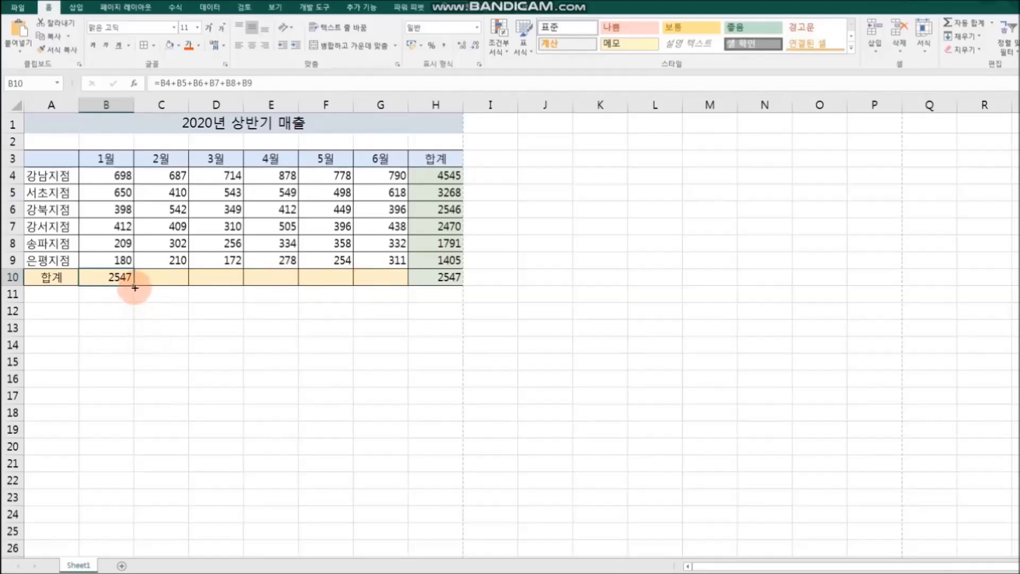
left_click_drag(135, 287, 401, 279)
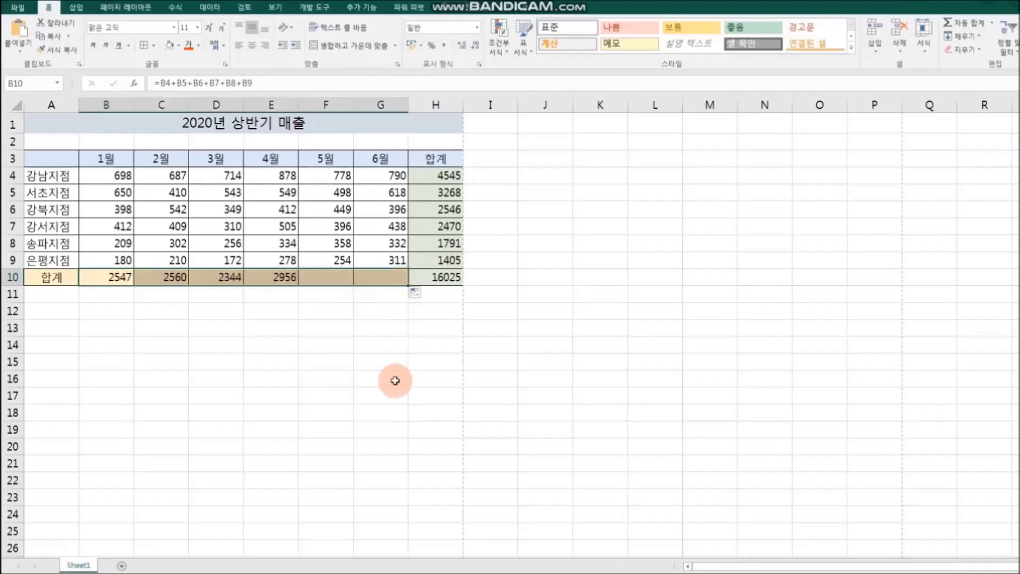
left_click(392, 366)
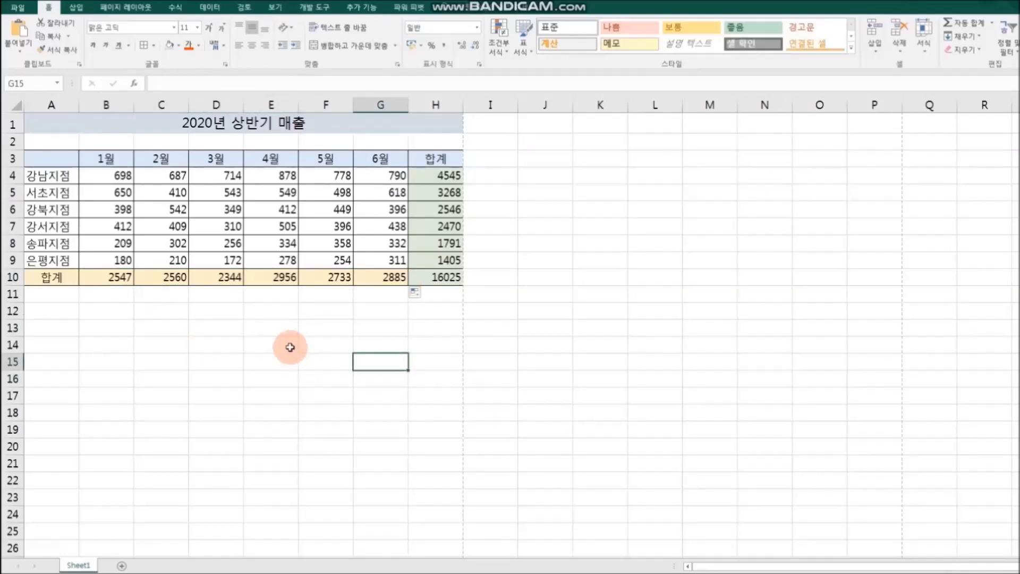
Step: Clear the totals from the 합계 row B10:H10 and from the 합계 column H4:H9
left_click_drag(116, 277, 416, 277)
key("Delete")
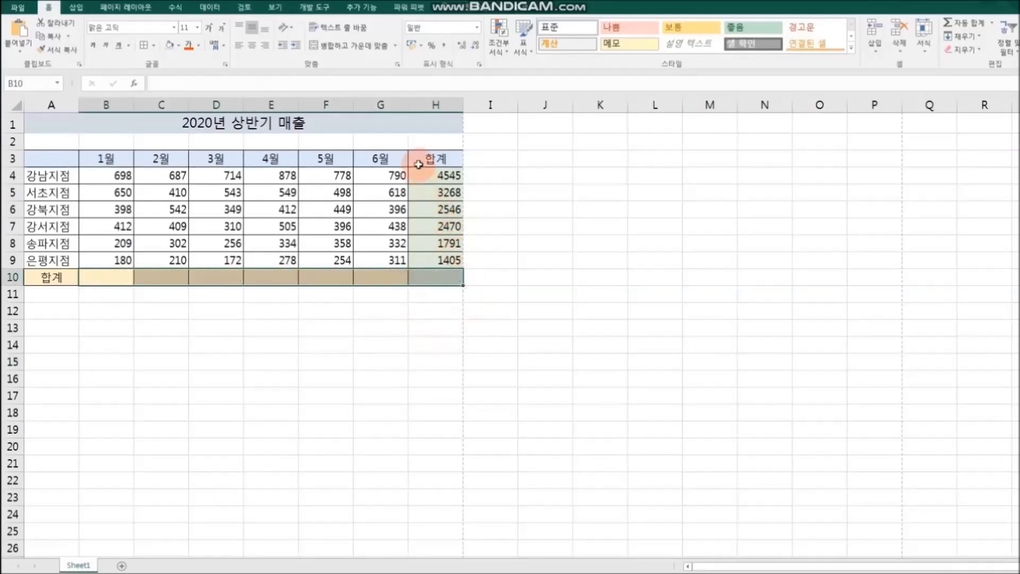
left_click_drag(417, 175, 435, 263)
key("Delete")
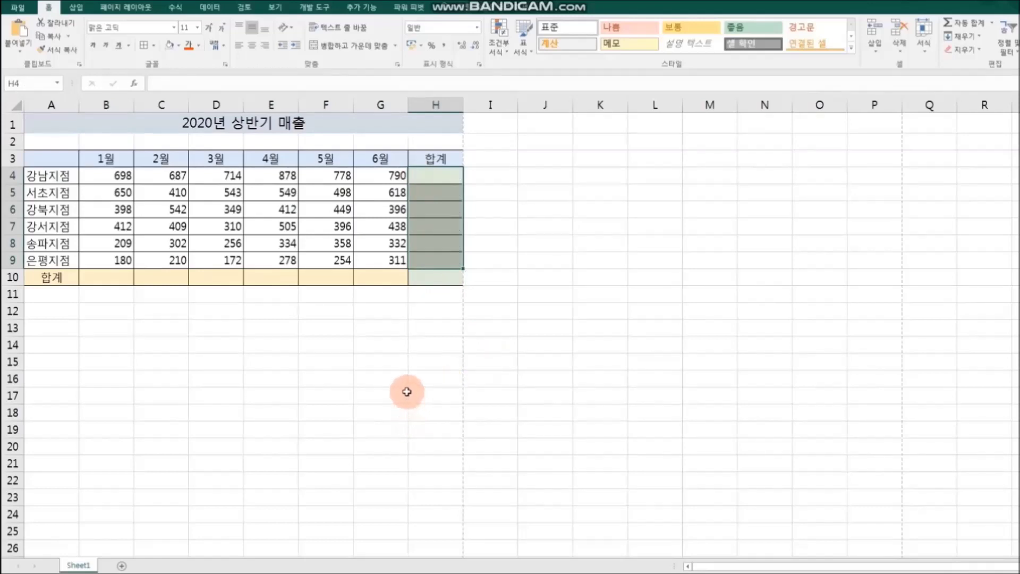
Step: Use AutoSum in H4 to total the 강남지점 sales with =SUM(B4:G4)
key("shift+BackSpace")
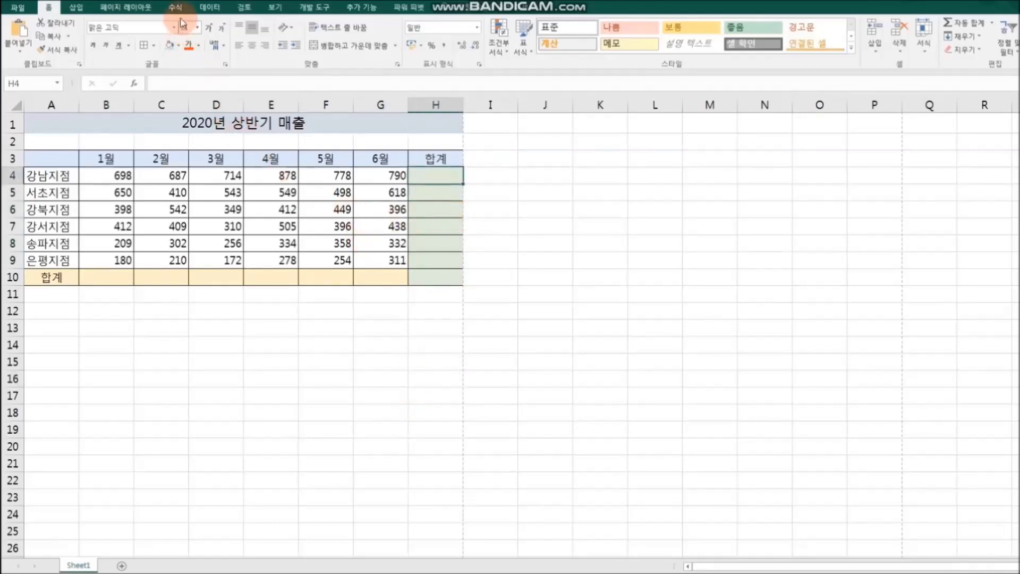
left_click(178, 9)
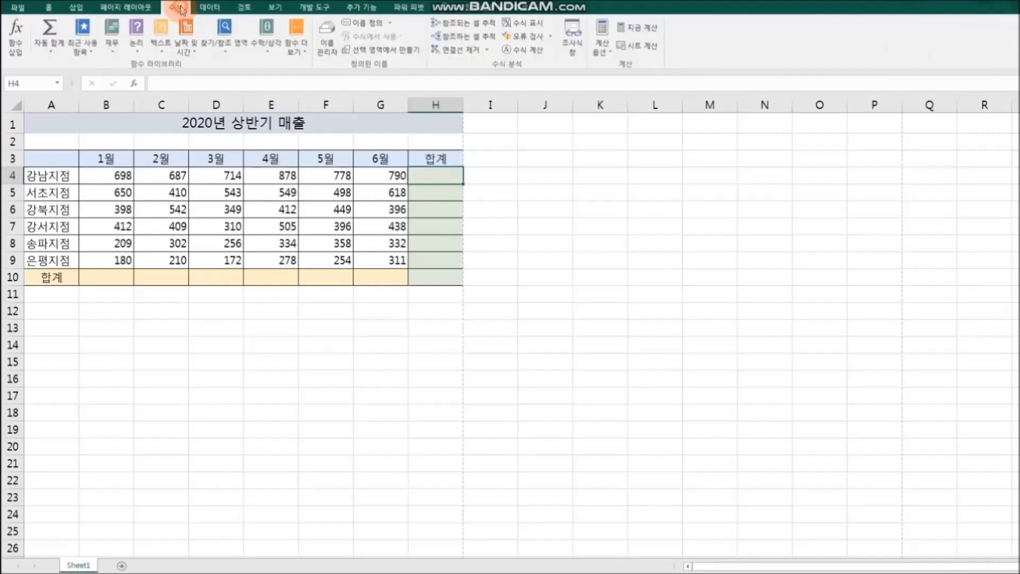
left_click(63, 54)
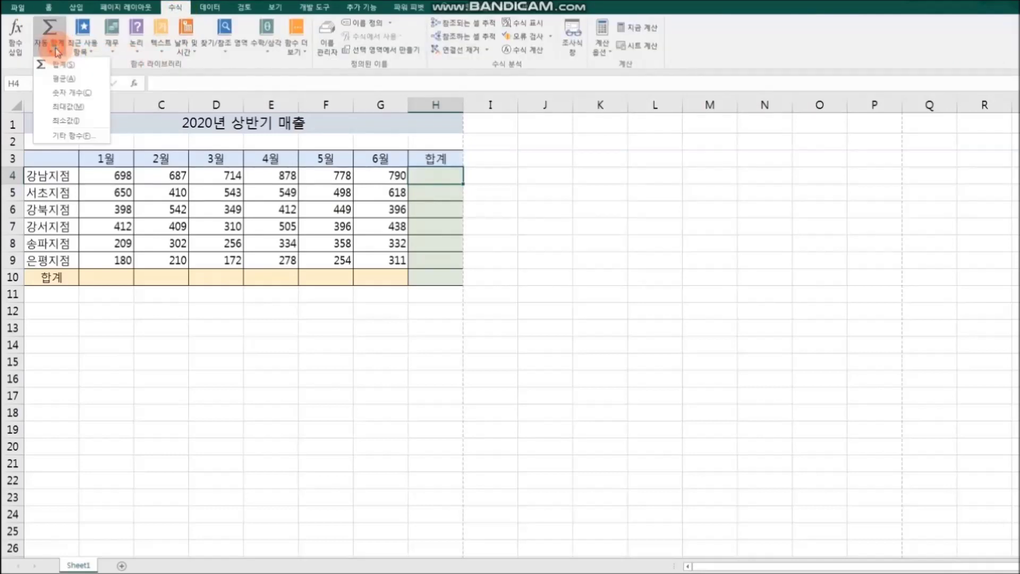
left_click(93, 64)
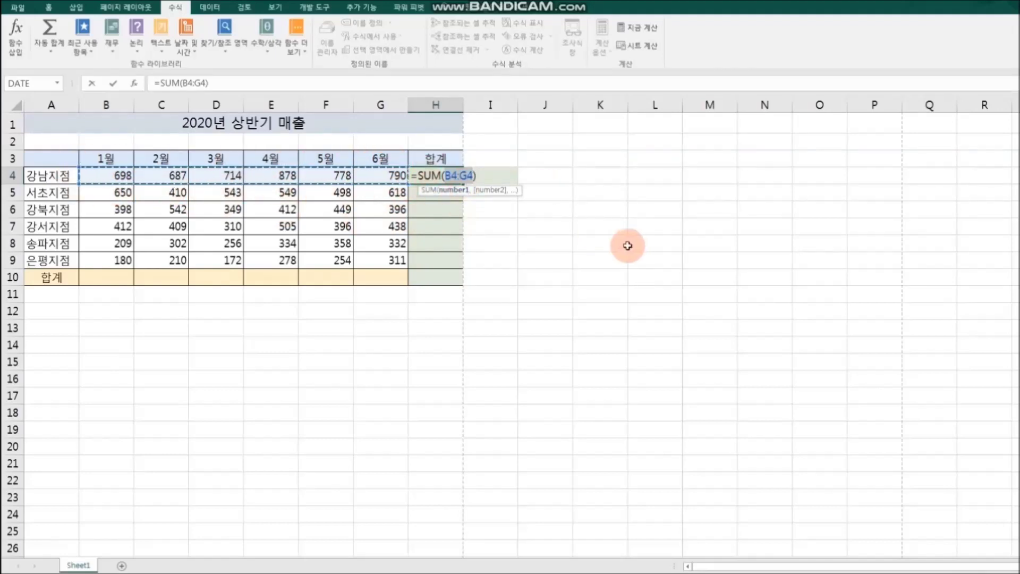
key("Return")
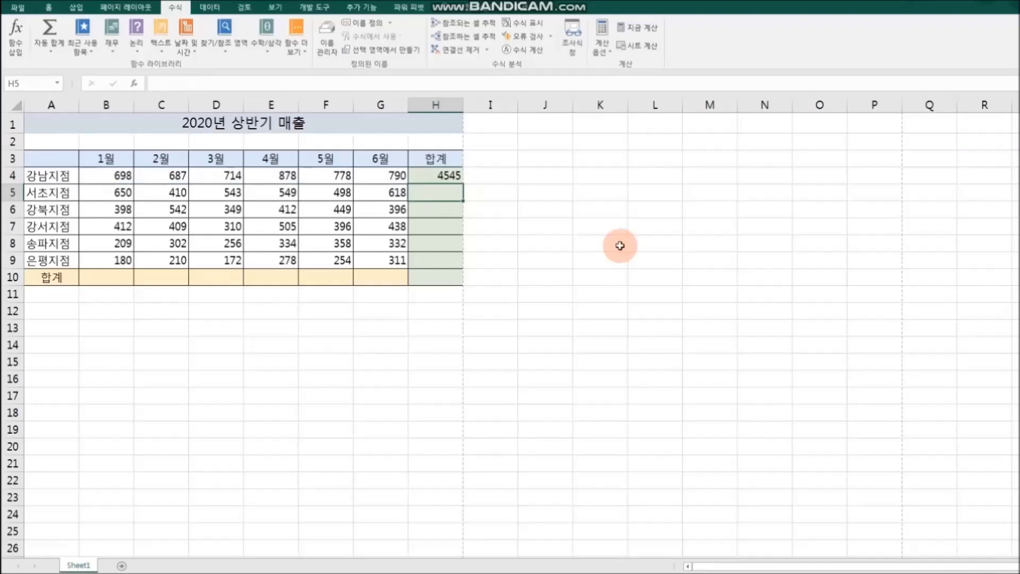
Step: Fill the SUM formula from H4 down through H10
left_click(425, 176)
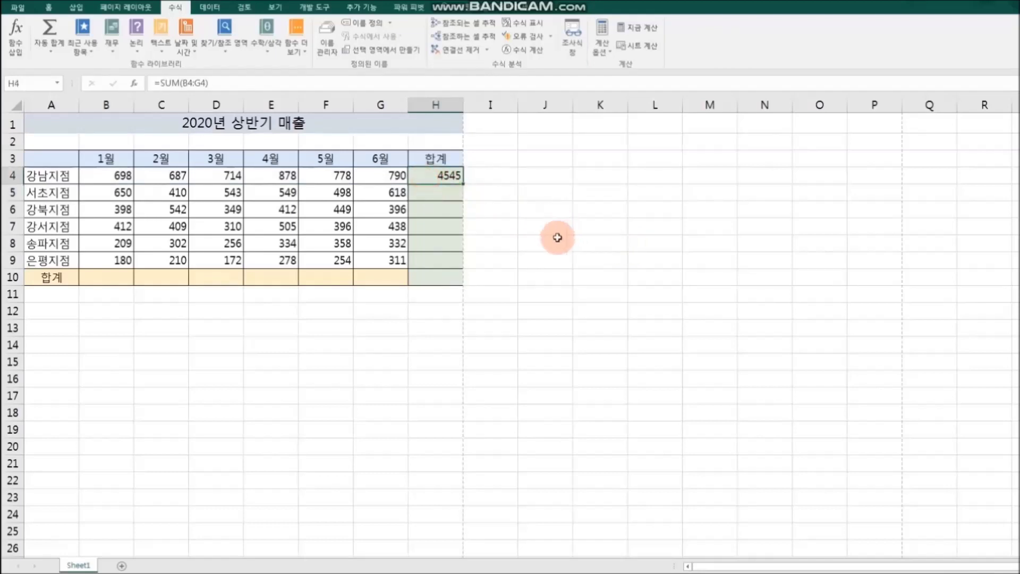
double_click(462, 184)
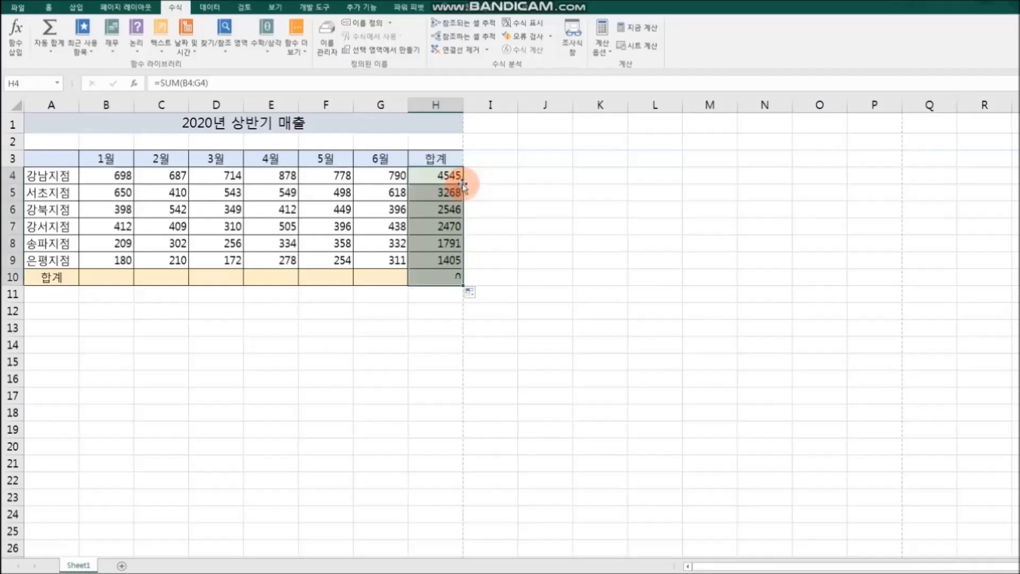
left_click(531, 213)
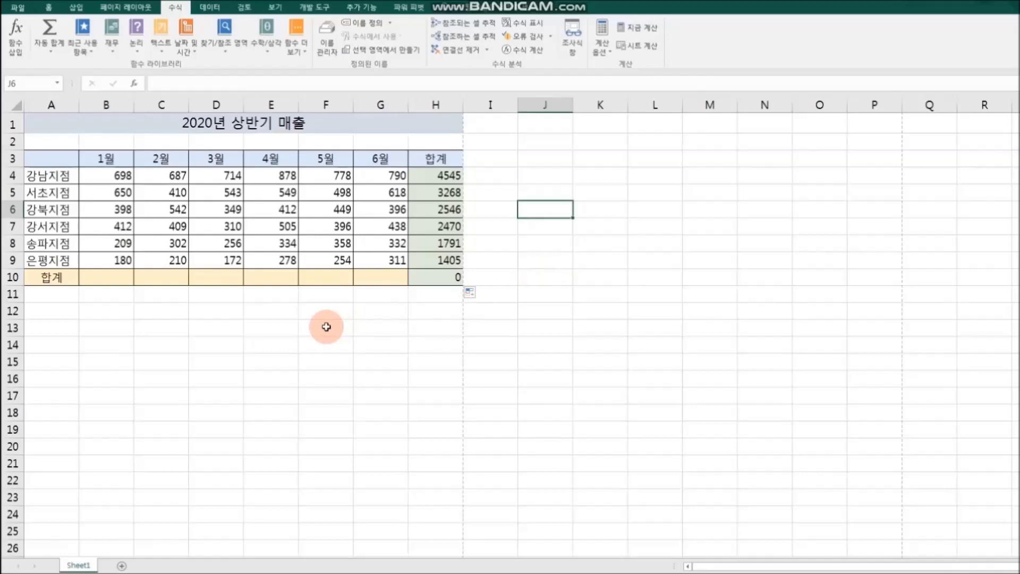
Step: Use AutoSum in B10 to total the 1월 sales with =SUM(B4:B9)
left_click(119, 280)
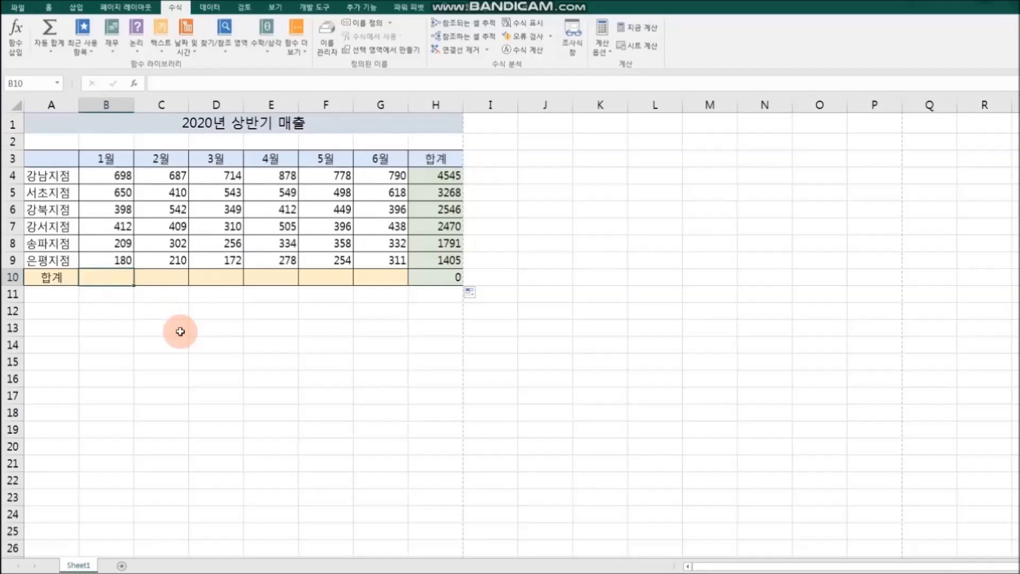
left_click(62, 52)
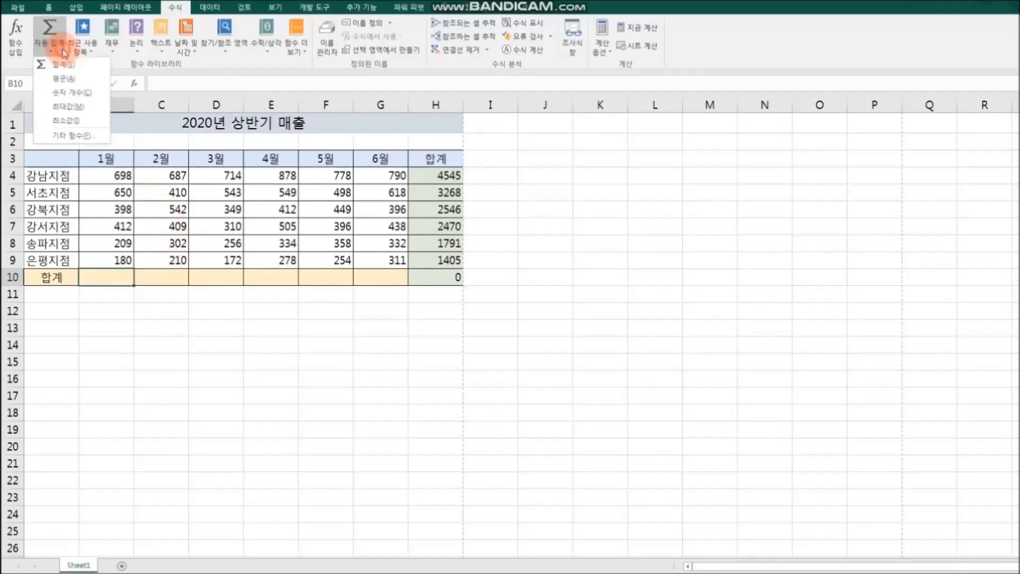
left_click(94, 73)
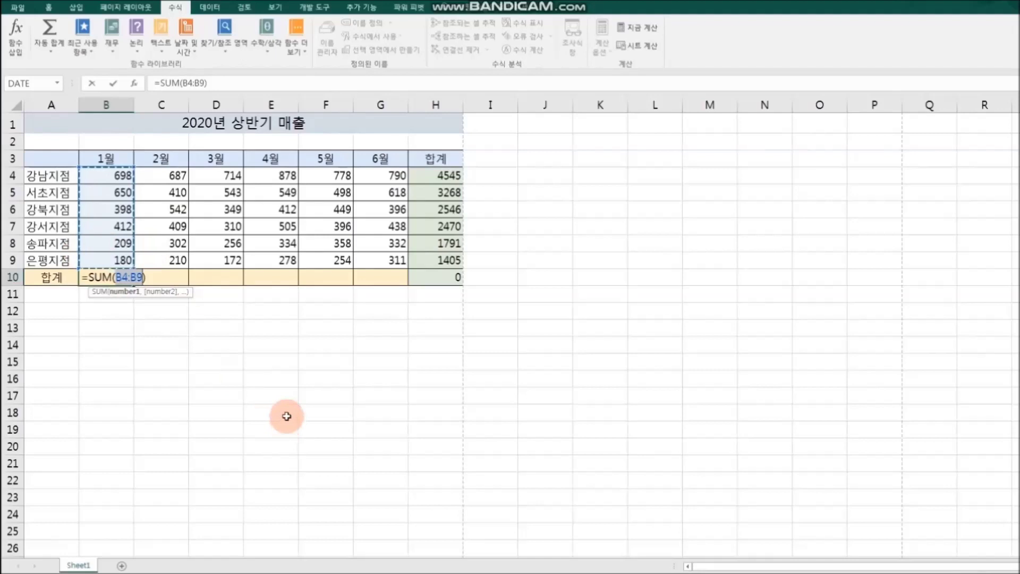
key("Return")
Step: Fill the SUM formula from B10 across the total row through G10
left_click(118, 276)
left_click_drag(133, 286, 391, 287)
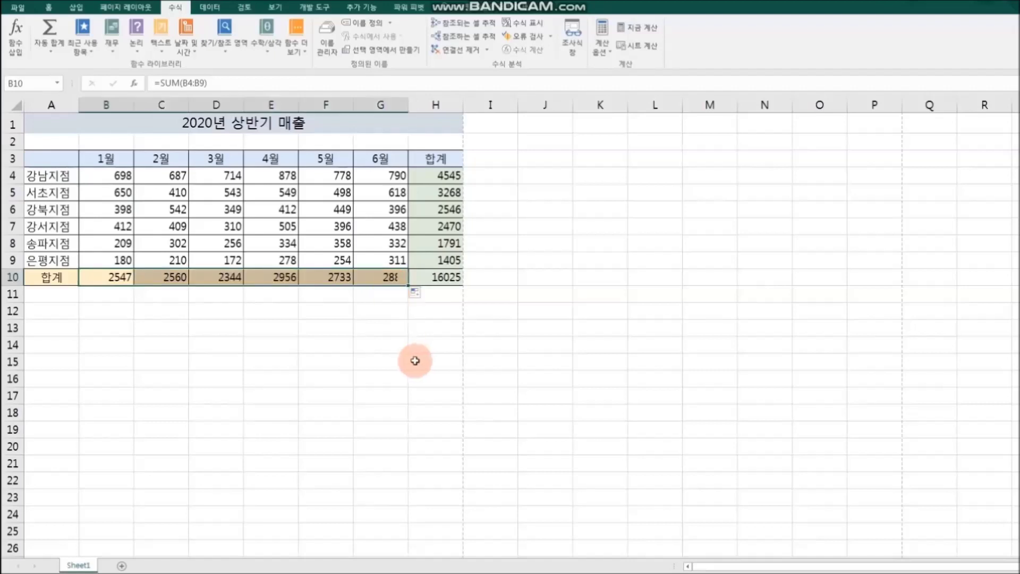
left_click(415, 360)
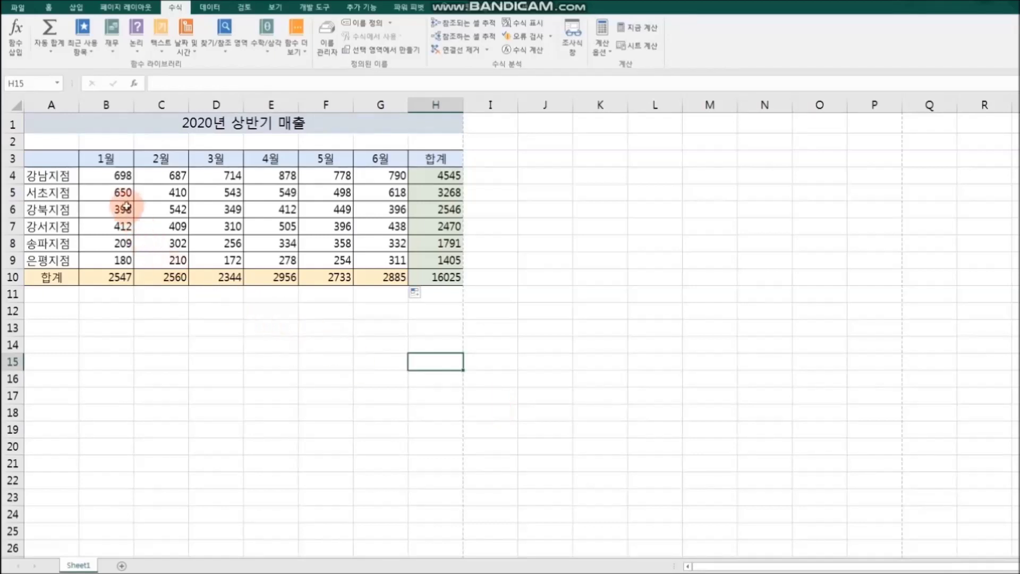
Step: Apply the comma number style to all sales figures and totals in B4:H10
left_click_drag(110, 175, 442, 292)
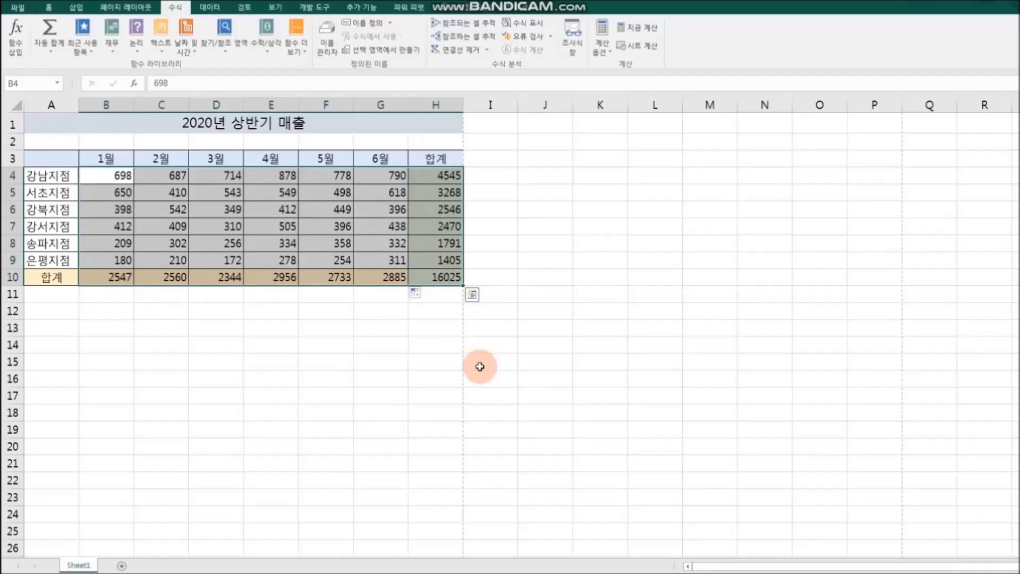
left_click(49, 8)
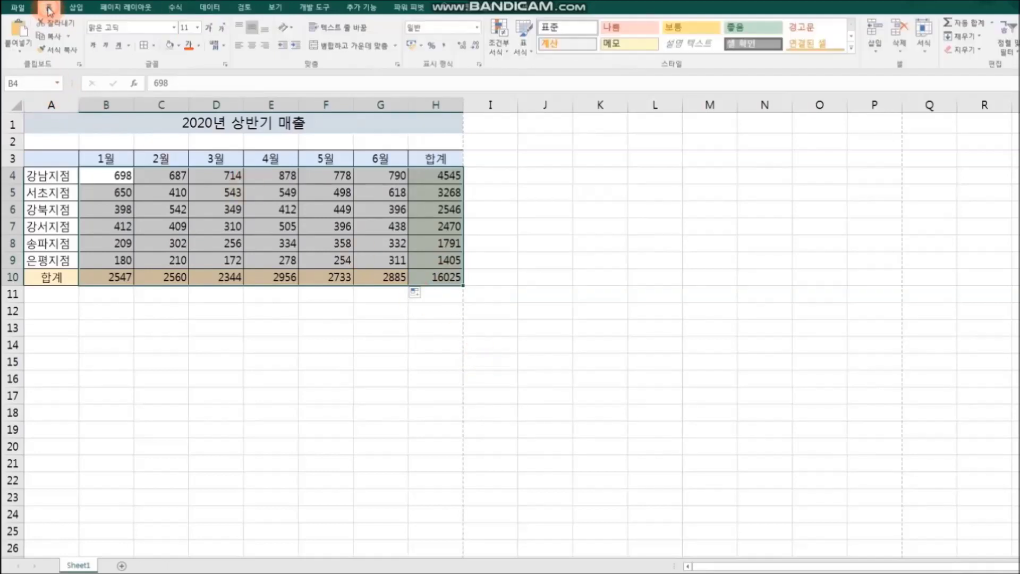
left_click(445, 49)
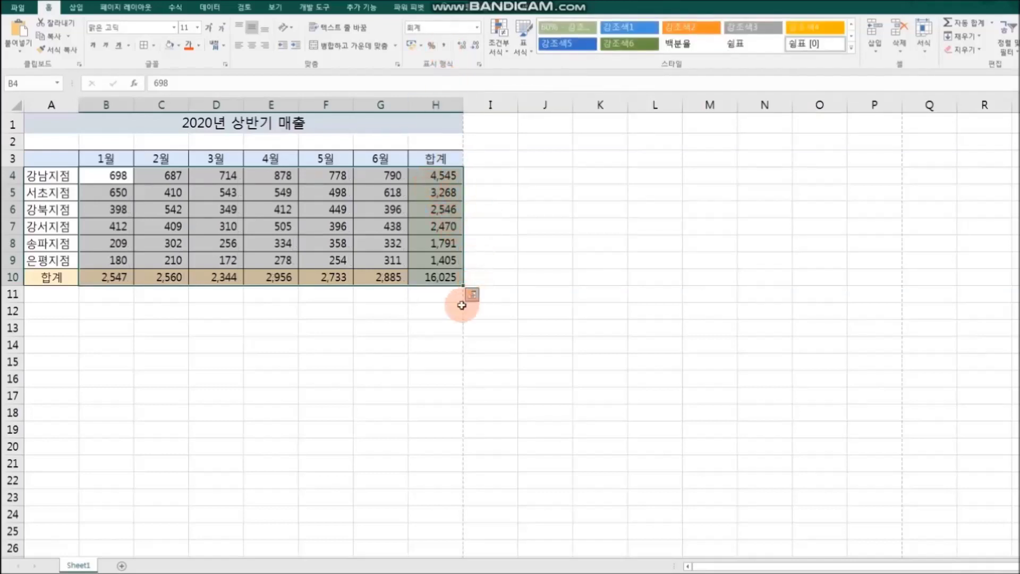
left_click(425, 326)
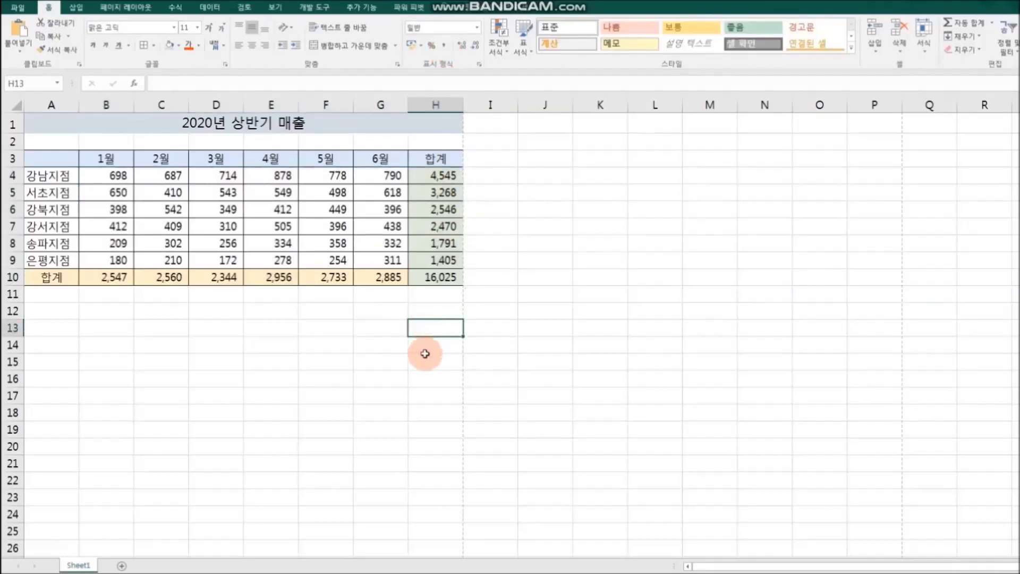
Step: Enter the unit note (단위:백만원) in H2 above the 합계 heading
left_click(419, 141)
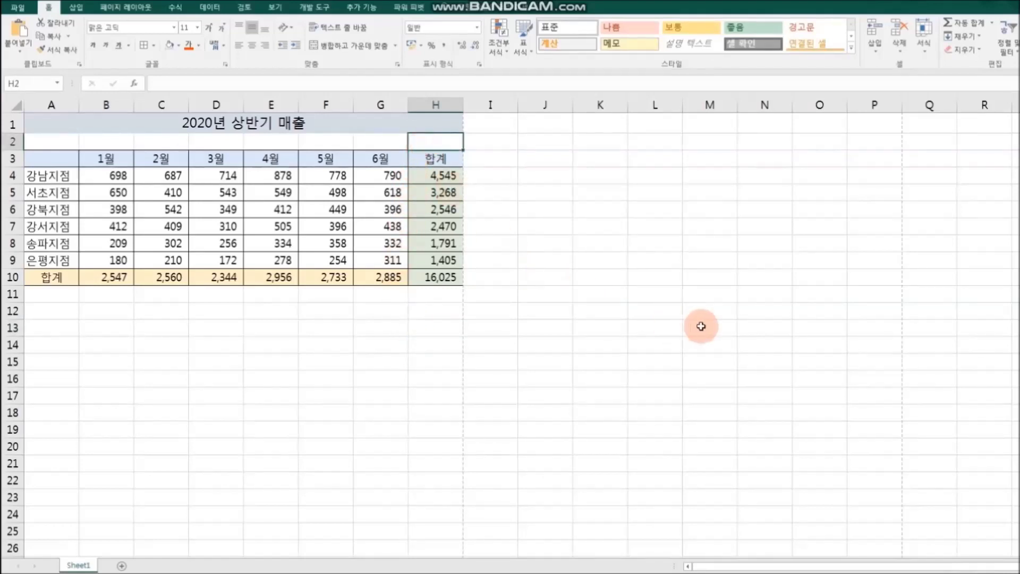
type("(")
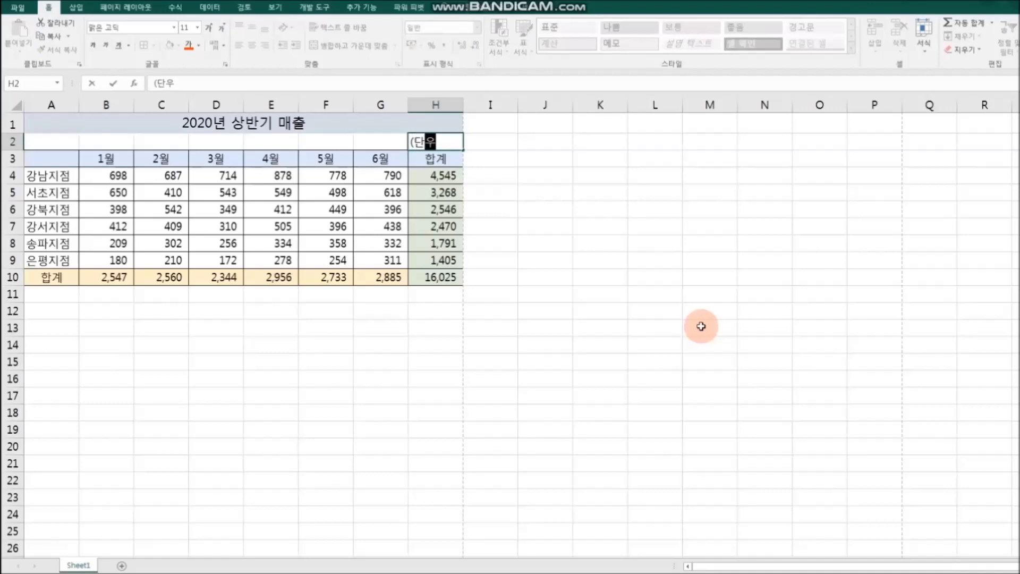
type("단위:백만원")
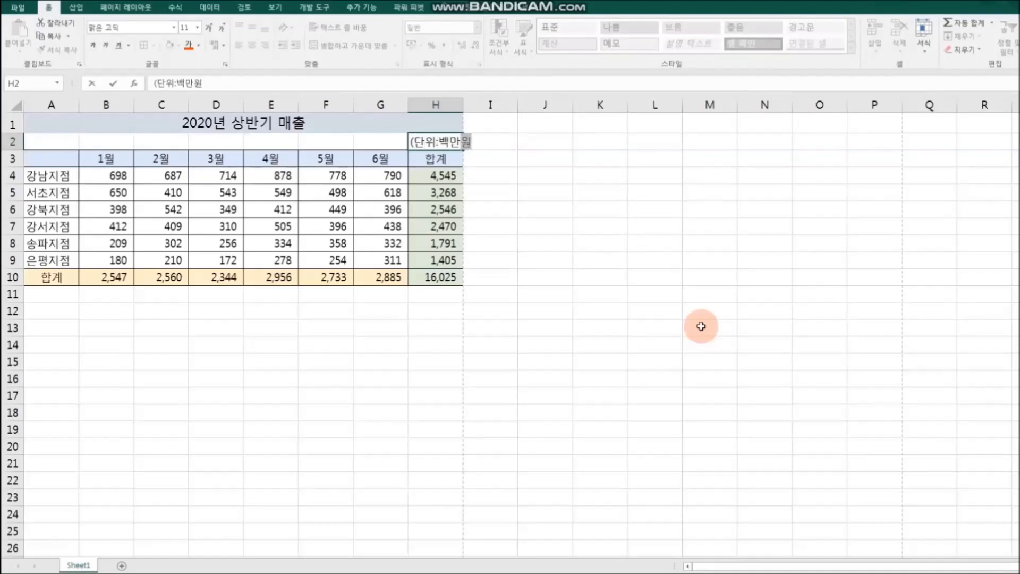
left_click(655, 295)
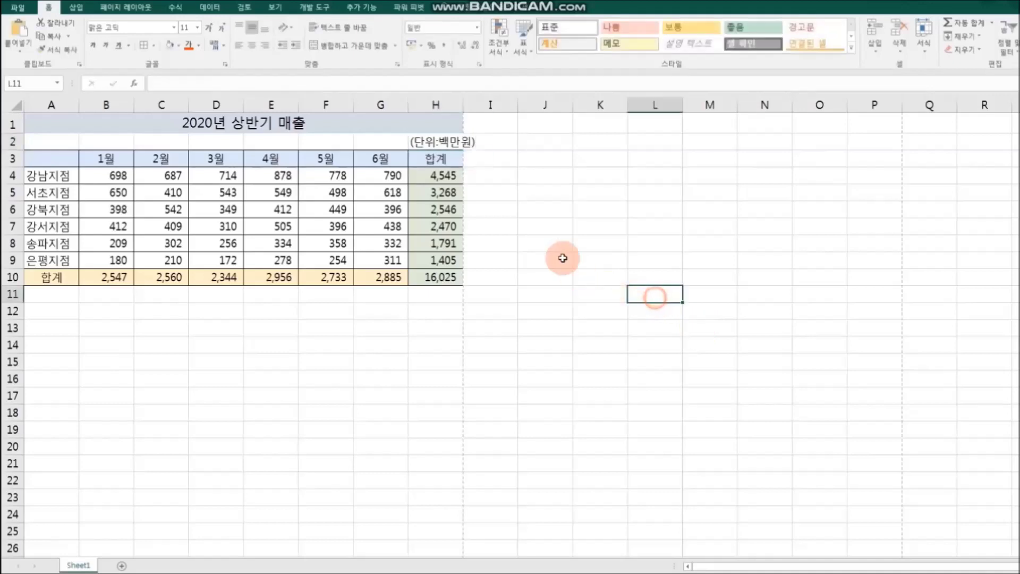
Step: Set the unit note in H2 to font size 8 and align it to the right
left_click(418, 142)
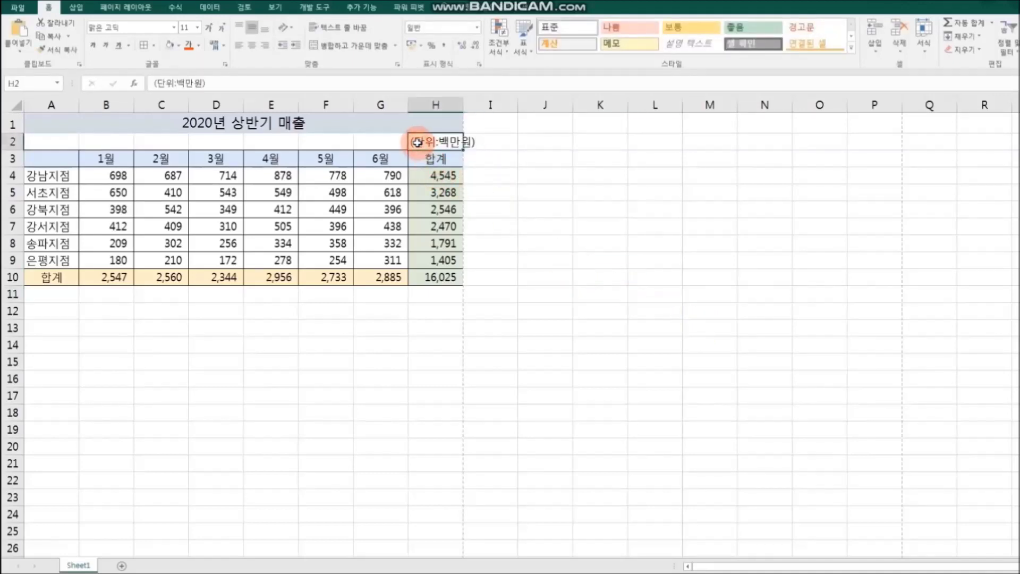
left_click_drag(419, 142, 474, 142)
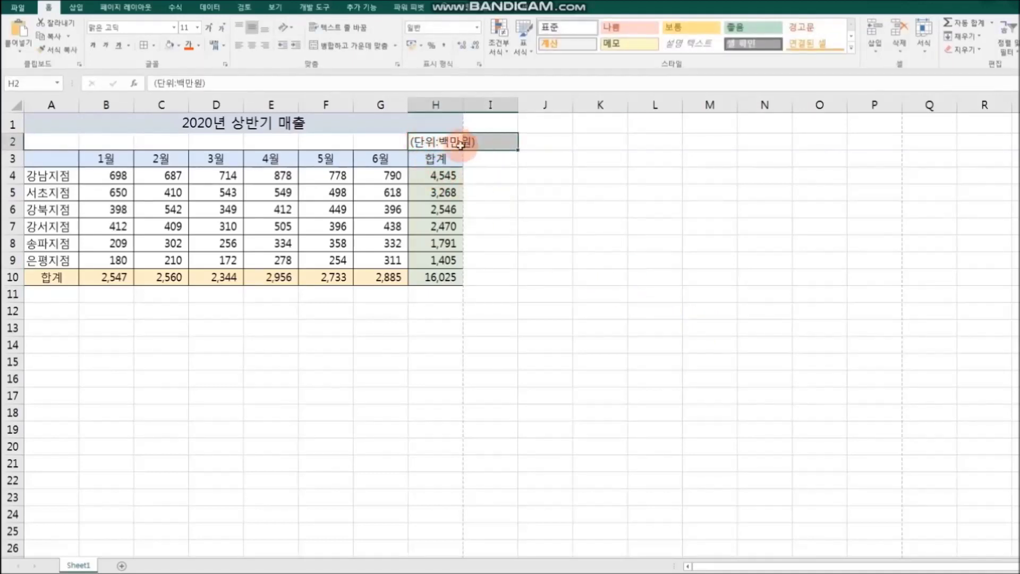
left_click(195, 28)
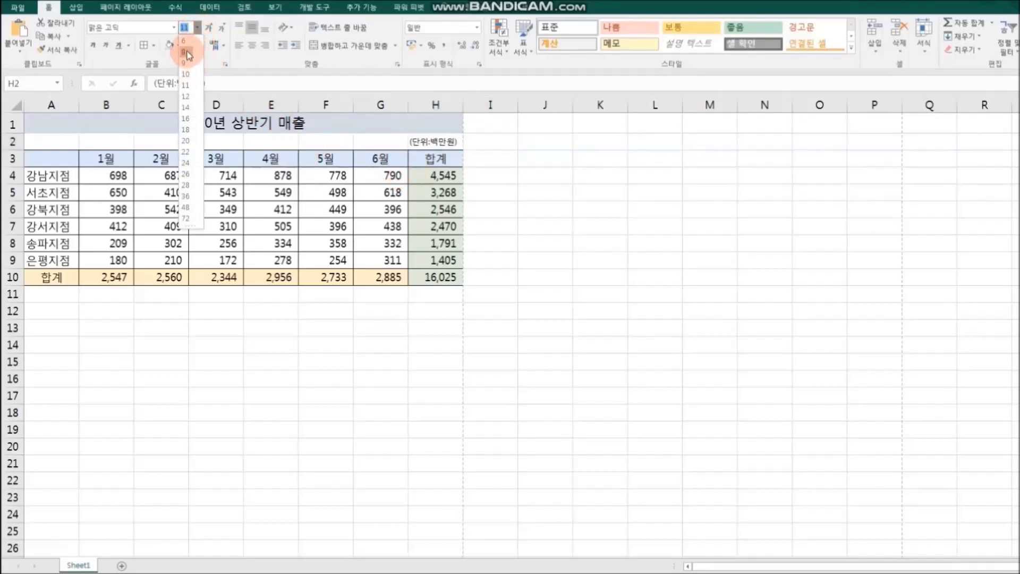
left_click(545, 243)
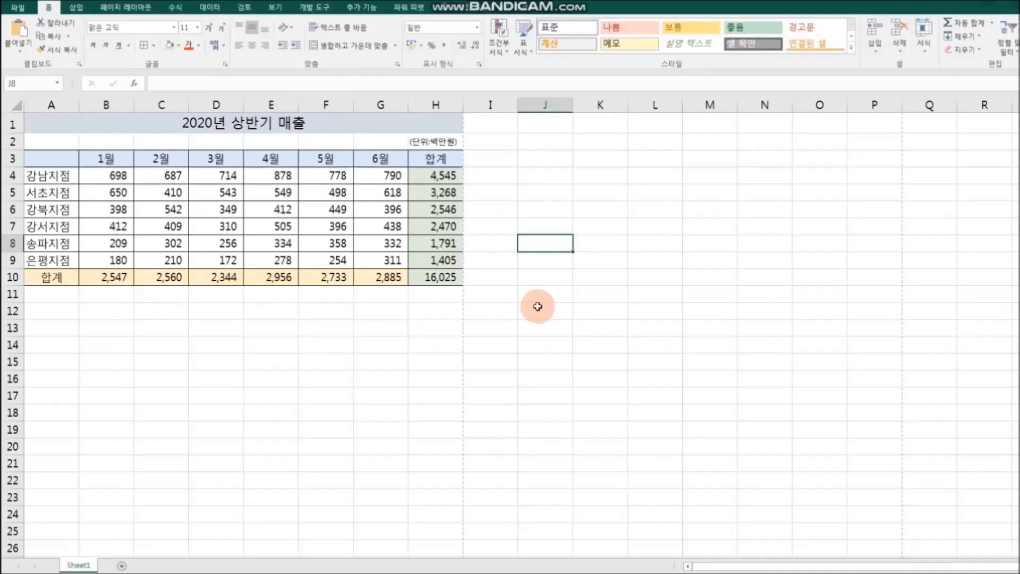
left_click(454, 142)
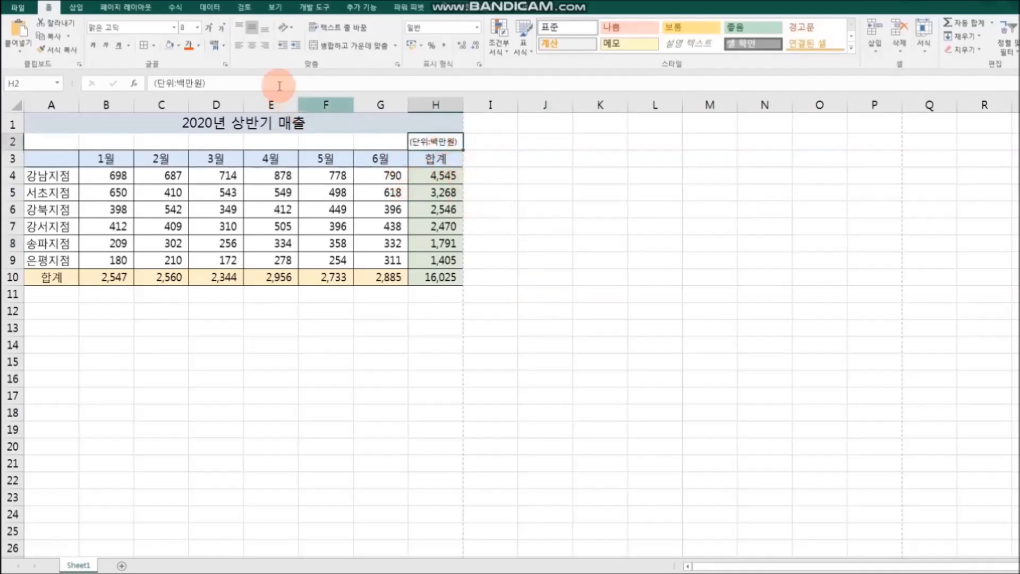
left_click(265, 46)
left_click(544, 291)
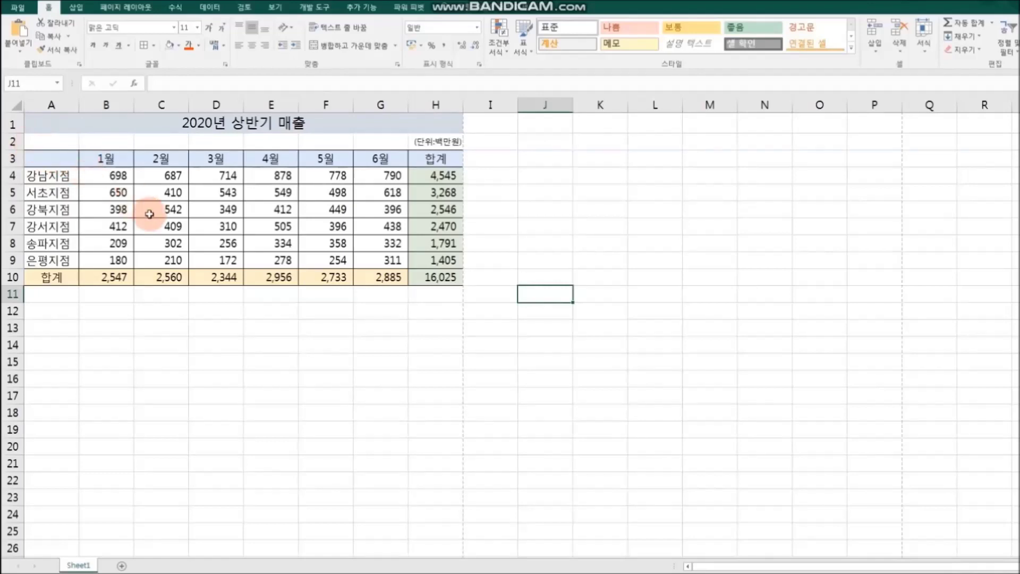
Step: Draw a straight diagonal line from the upper-left to the lower-right corner of A3, about 19 mm wide and 6 mm high
left_click(57, 158)
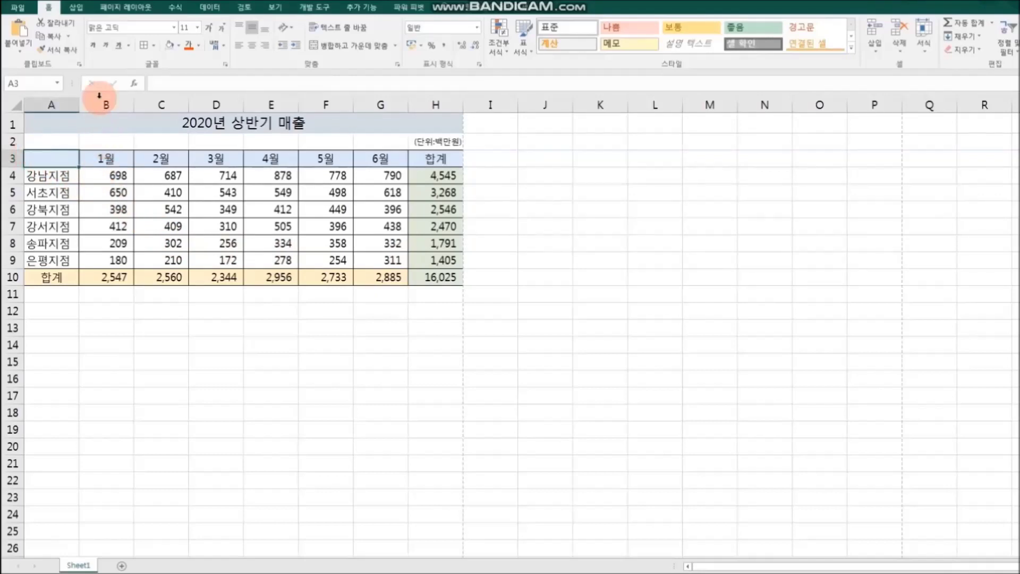
left_click(77, 8)
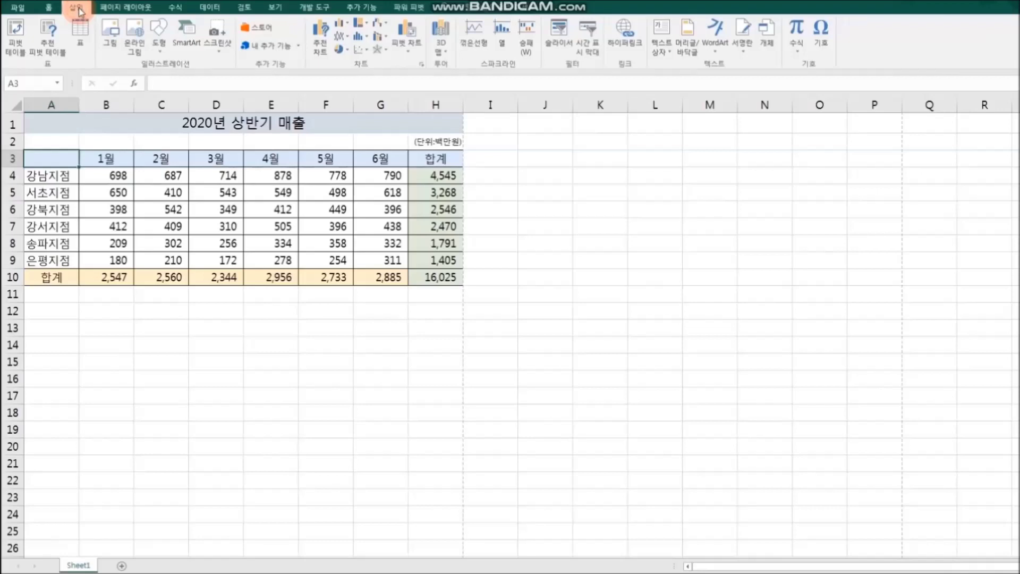
left_click(158, 48)
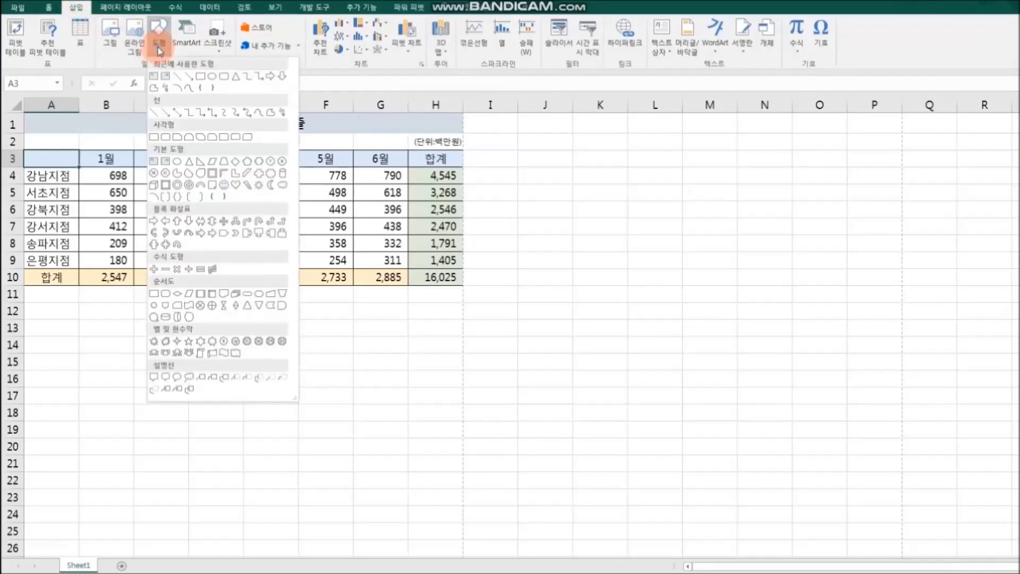
left_click(171, 116)
left_click(157, 116)
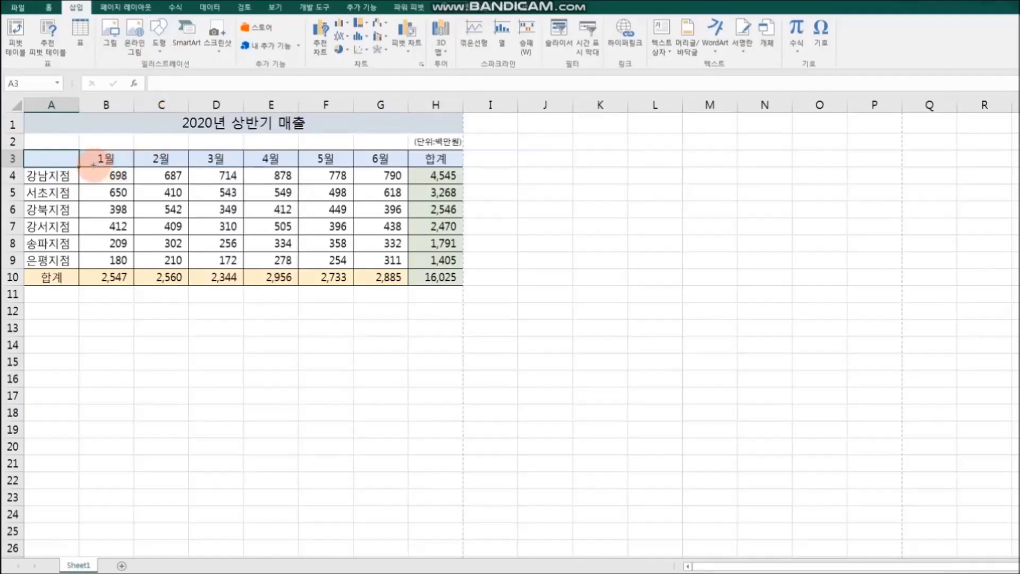
left_click_drag(25, 151, 78, 167)
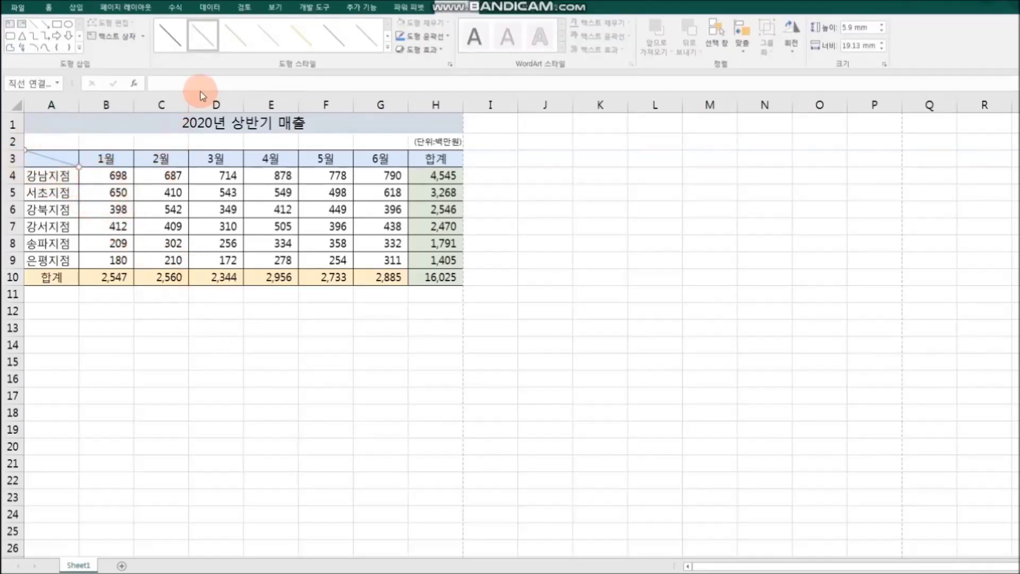
Step: Apply the black preset line style to the diagonal line in A3 and deselect it
left_click(170, 36)
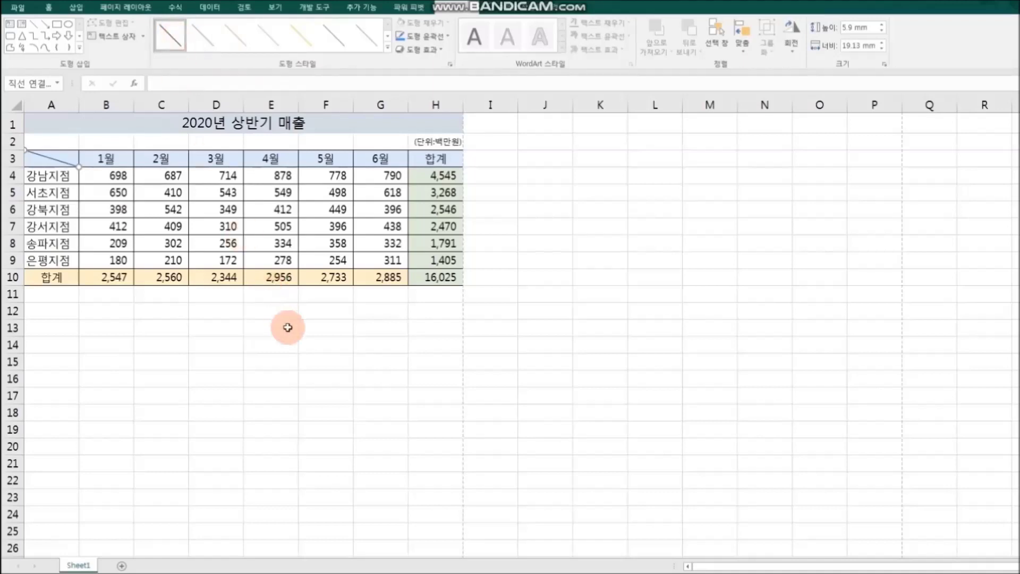
left_click(319, 344)
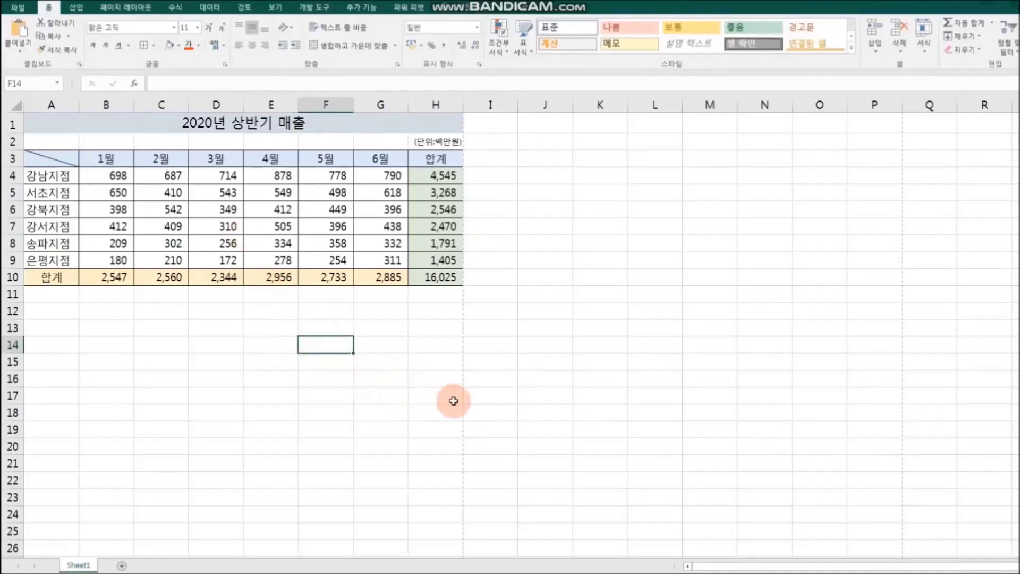
left_click(216, 362)
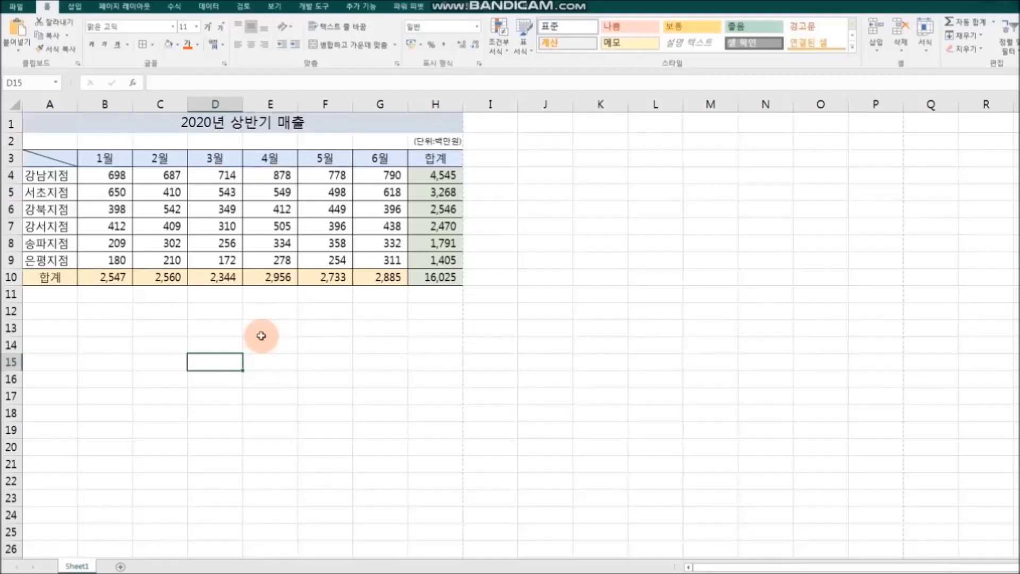
Step: Start saving the workbook and create and open a new folder named 지점매출 inside 8.컴정보 on drive D
left_click(20, 6)
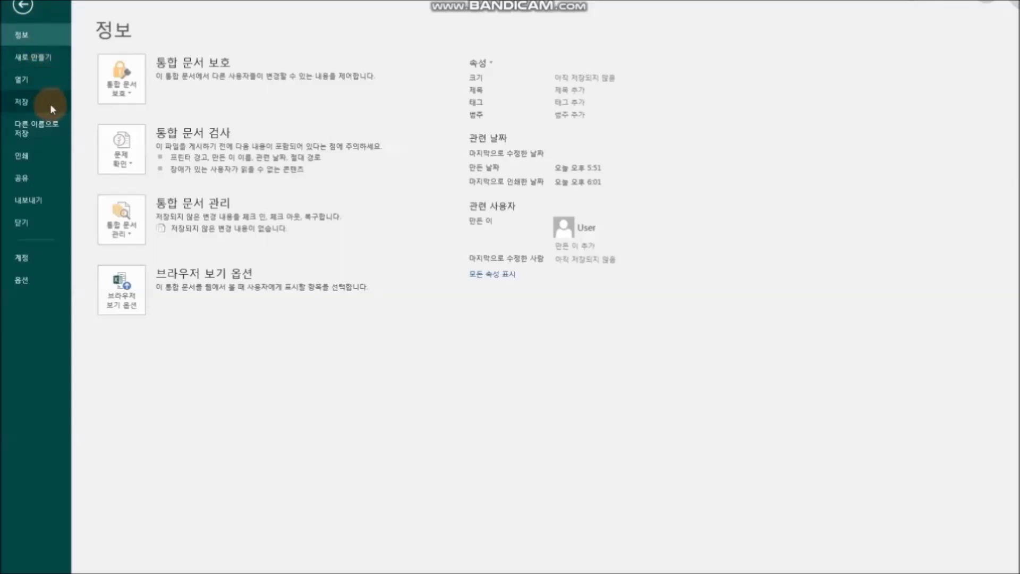
left_click(52, 109)
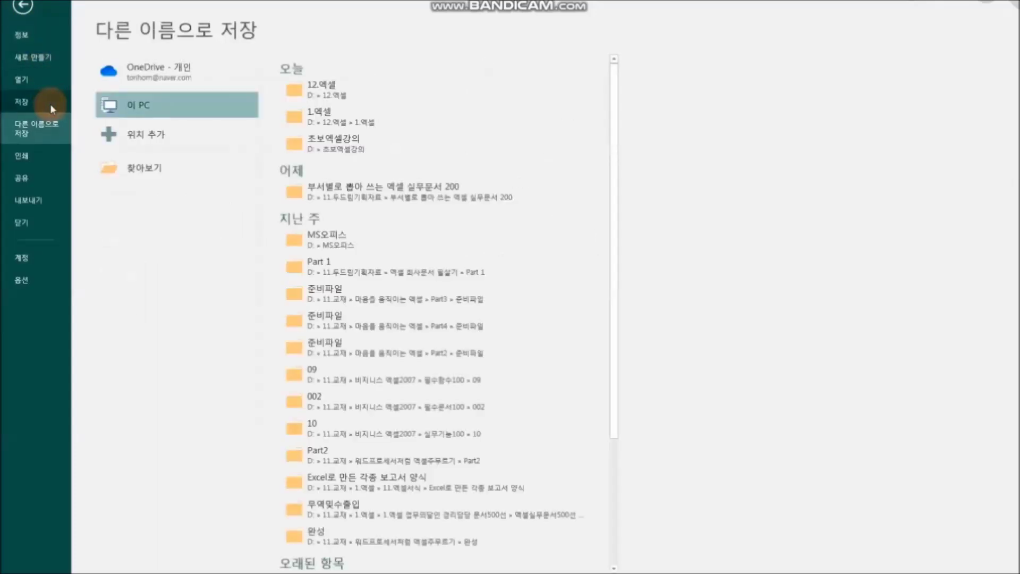
left_click(192, 174)
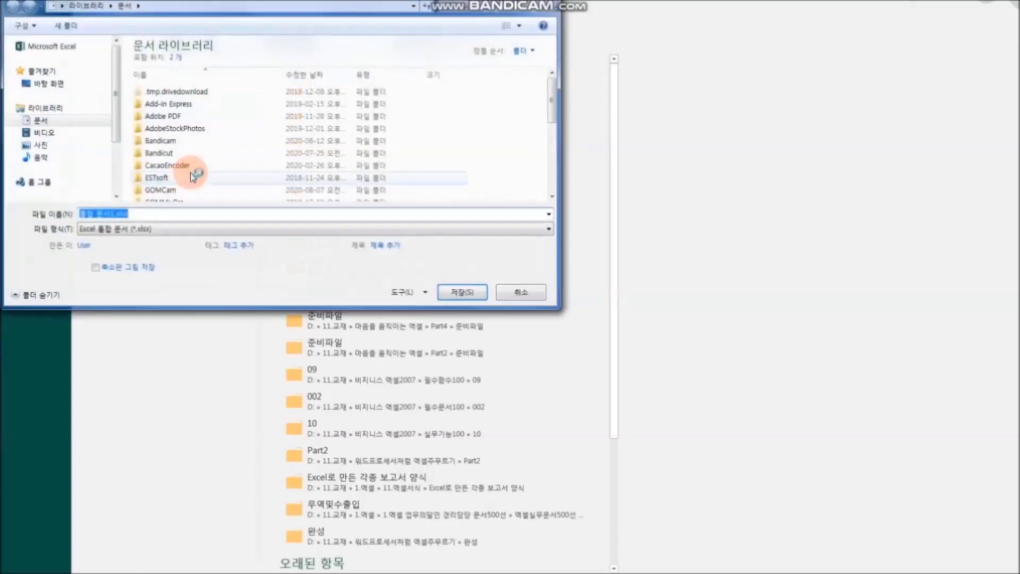
left_click_drag(118, 125, 115, 180)
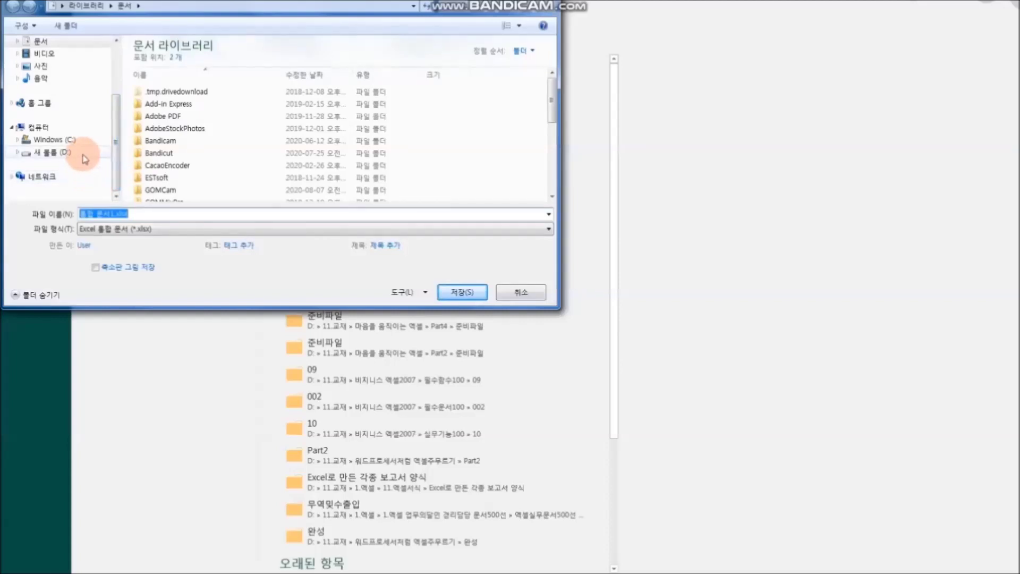
left_click(80, 154)
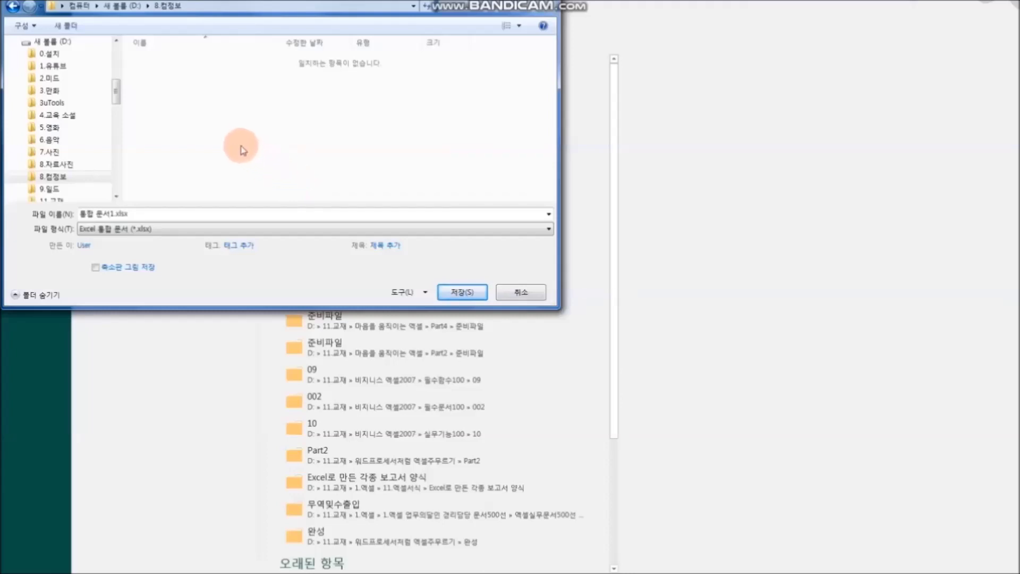
left_click(75, 29)
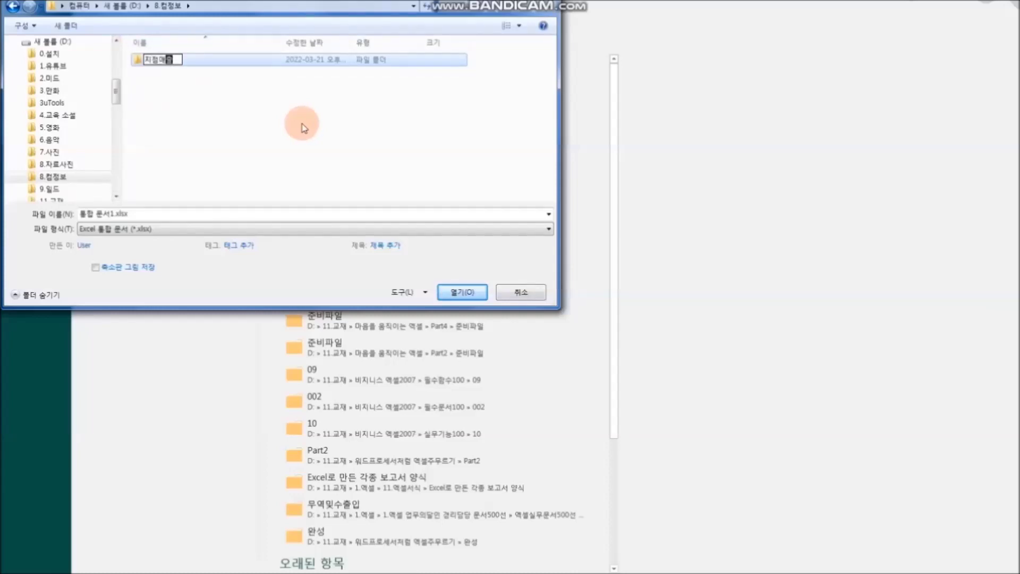
key("Return")
key("Return")
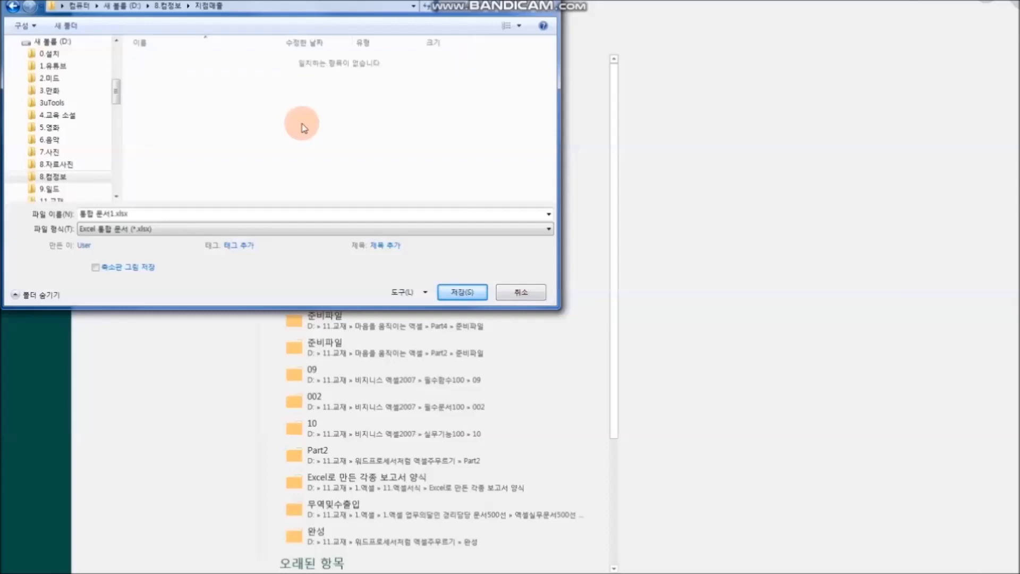
Step: Save the workbook as 상반기매출 in Excel workbook (*.xlsx) format in the 지점매출 folder
double_click(155, 212)
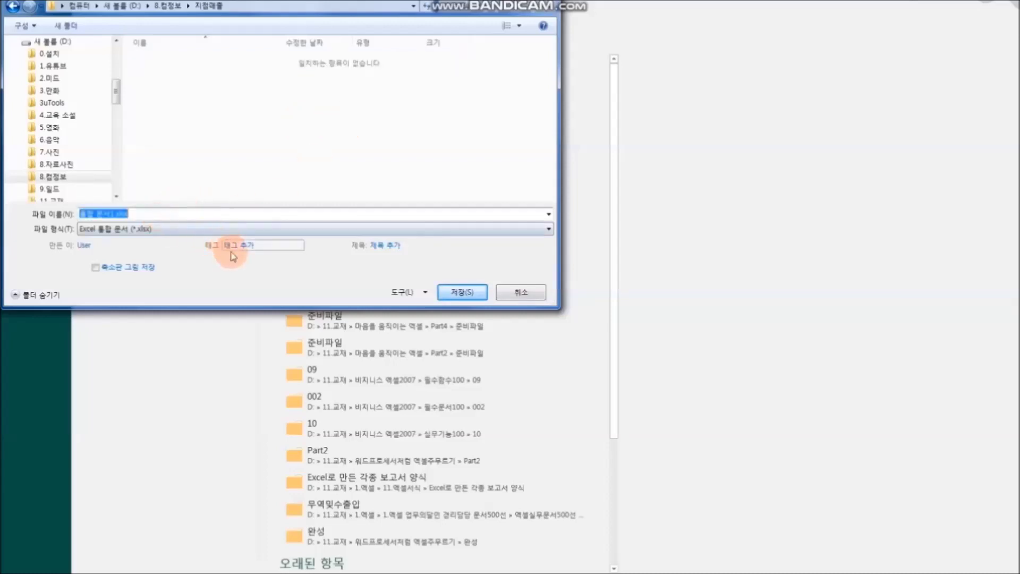
type("ㅈ")
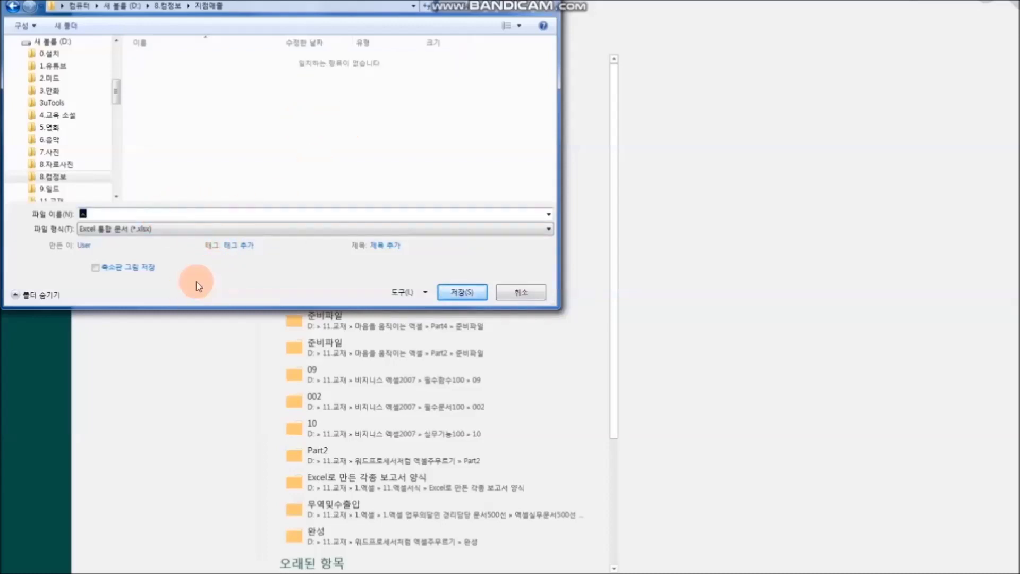
type("반기매출")
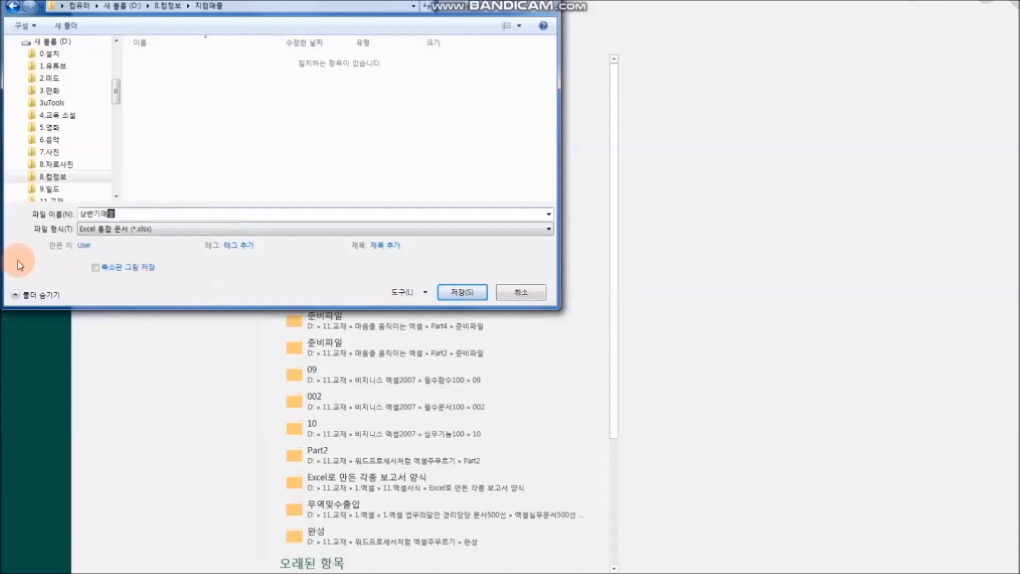
left_click(460, 292)
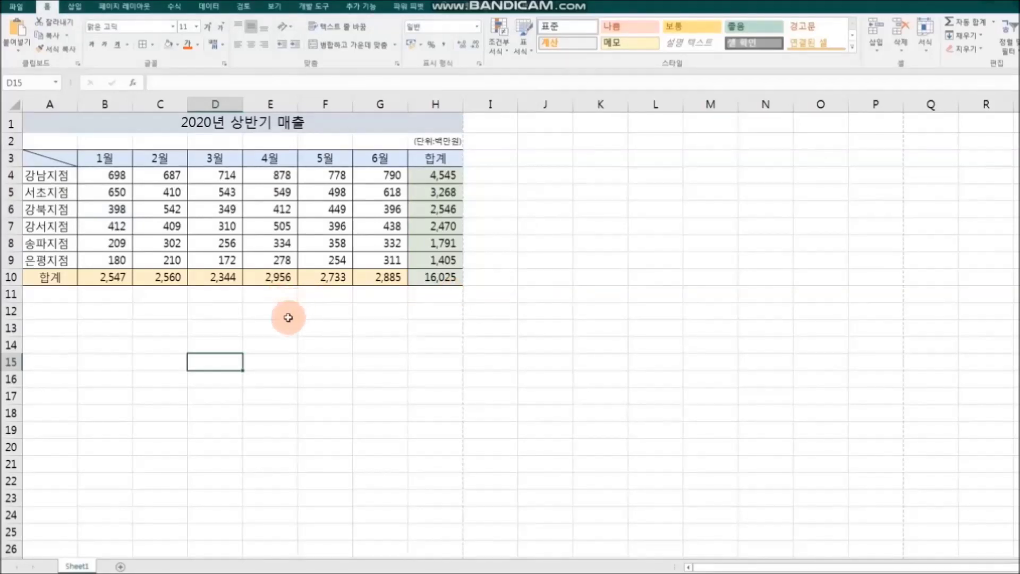
Step: Show the margin guides in the sheet's print preview and open the page setup options
left_click(19, 8)
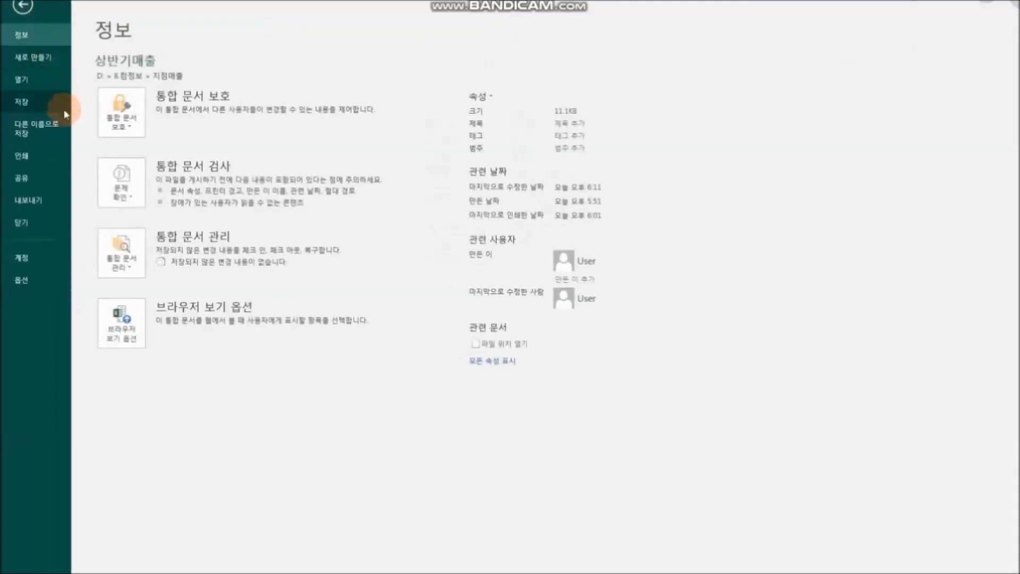
left_click(54, 152)
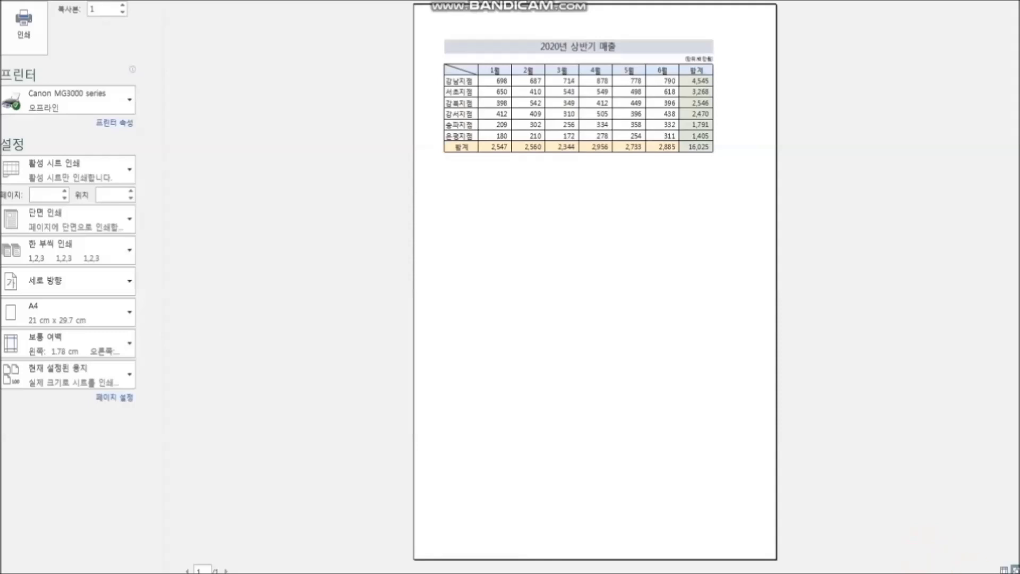
left_click(1012, 569)
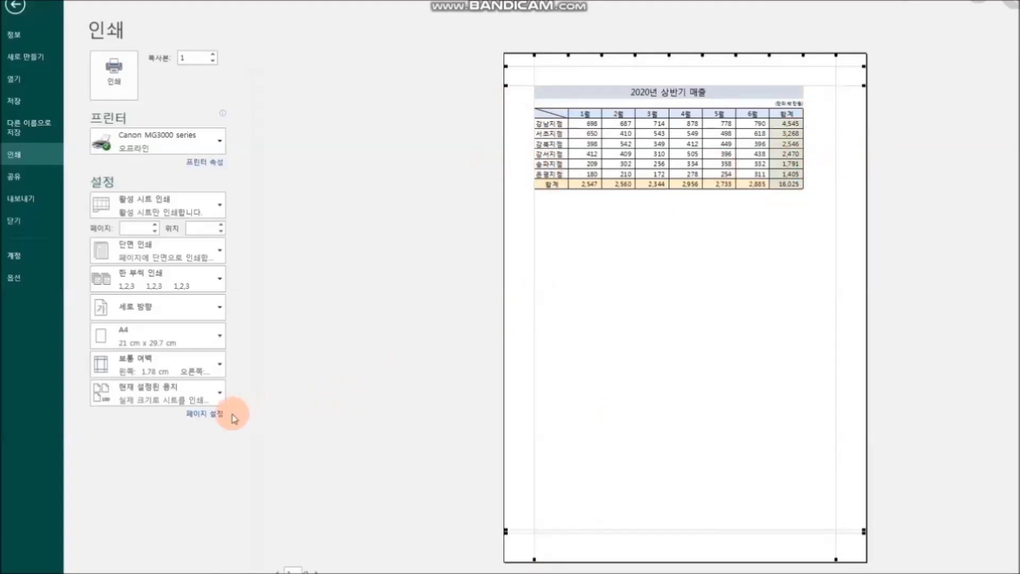
left_click(206, 417)
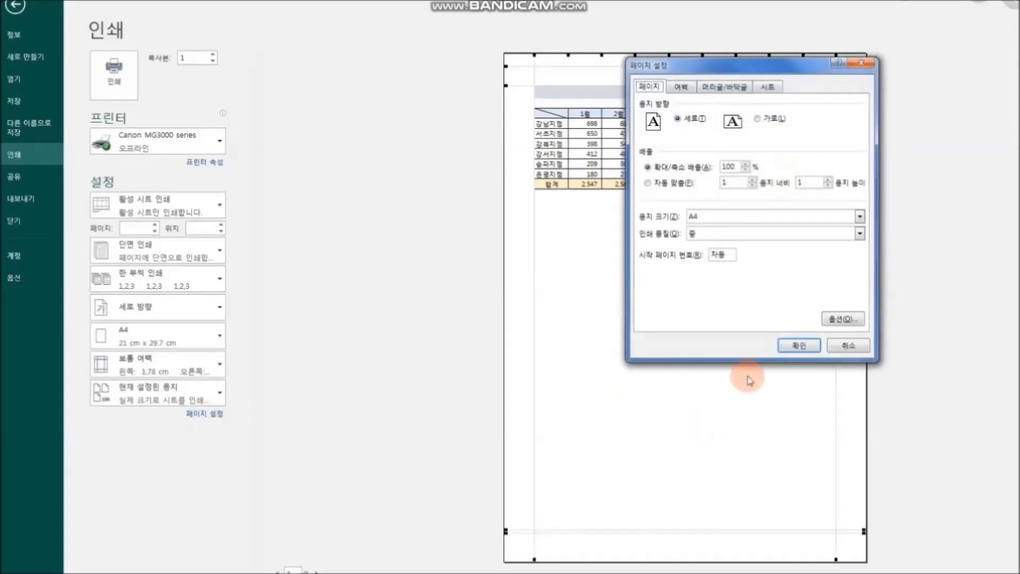